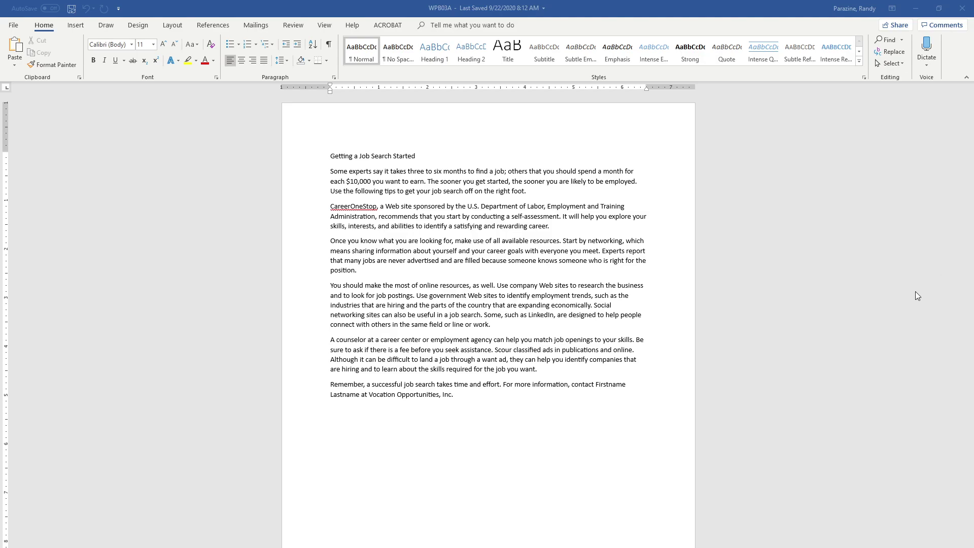
Open the page header for editing and right-align its paragraph.
left_click(452, 132)
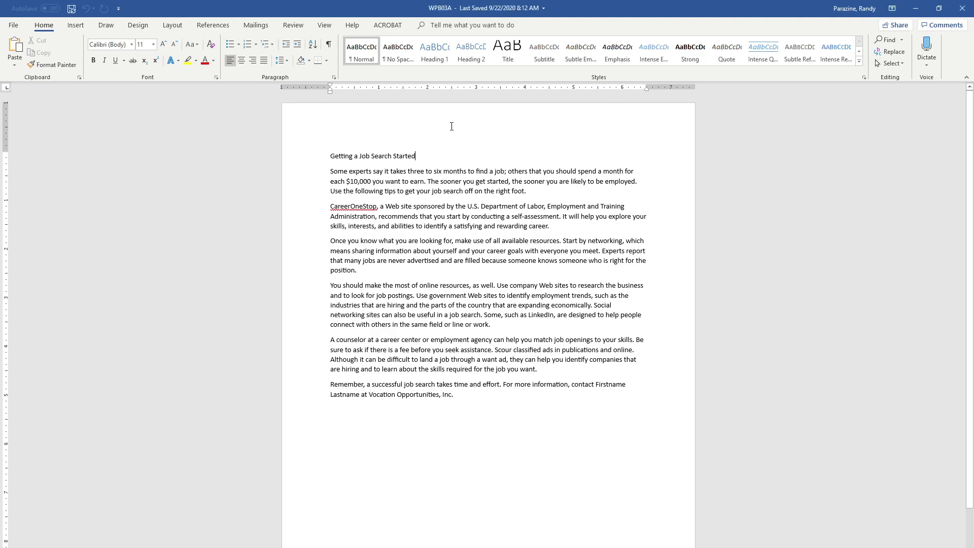
double_click(451, 126)
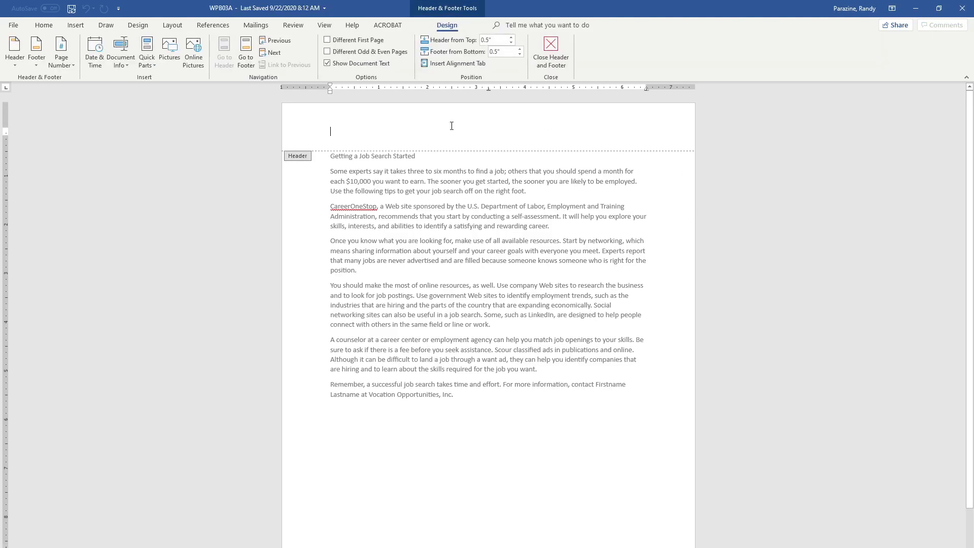
left_click(44, 25)
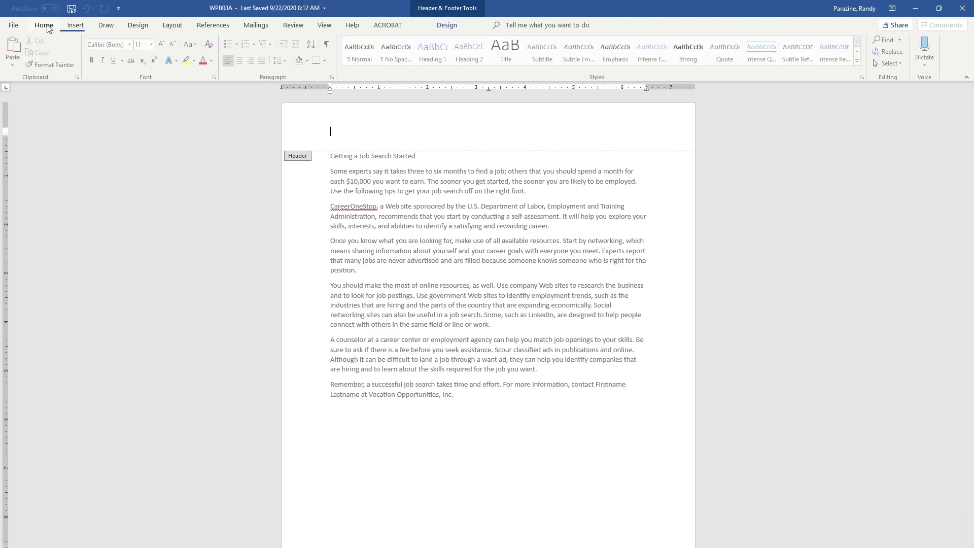
left_click(253, 60)
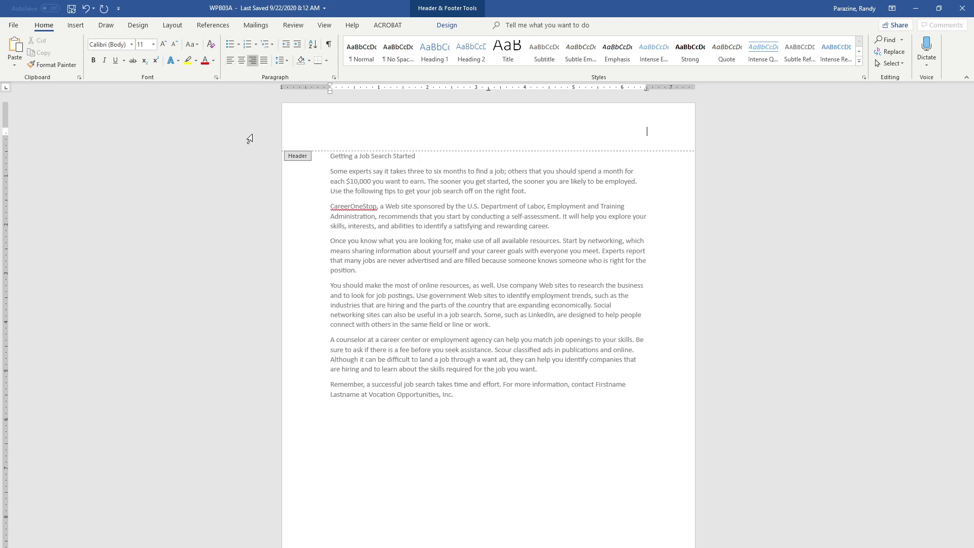
Insert the Author document property and replace its Student Name placeholder with the author's name.
left_click(74, 26)
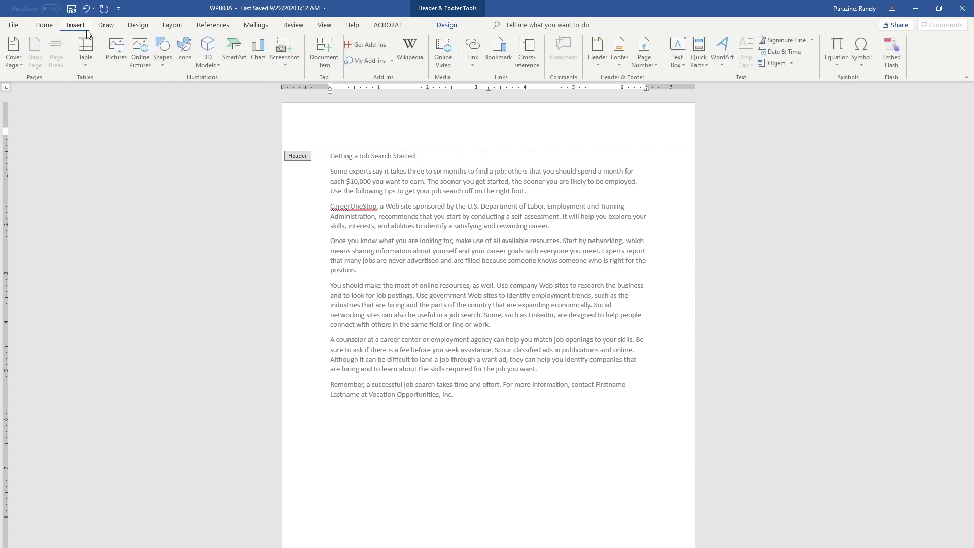
left_click(703, 60)
mouse_move(728, 90)
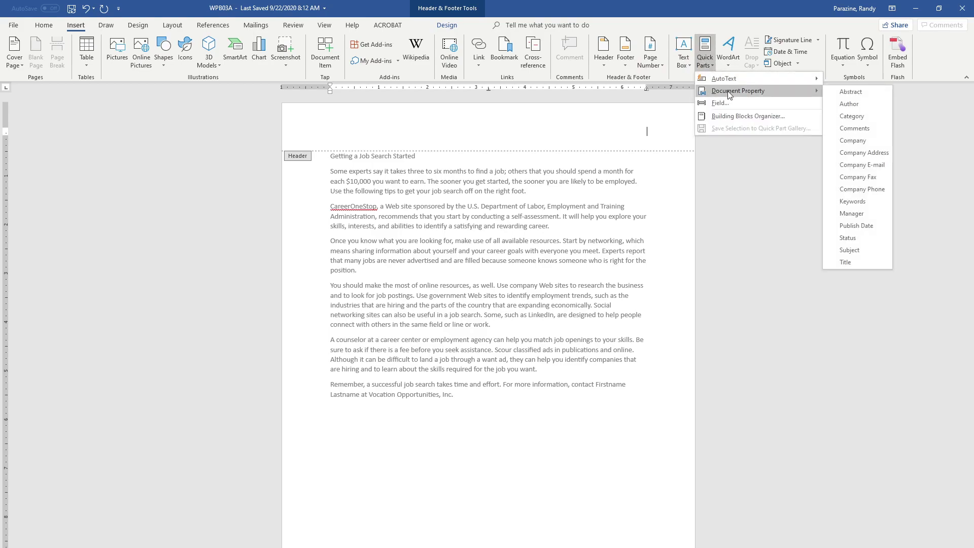
left_click(846, 103)
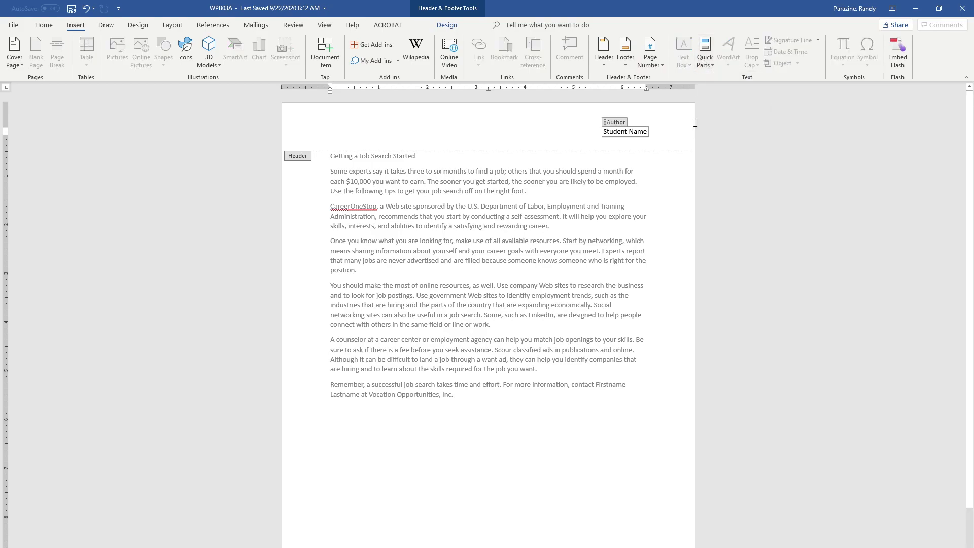
left_click_drag(647, 131, 604, 133)
type("Randy Para")
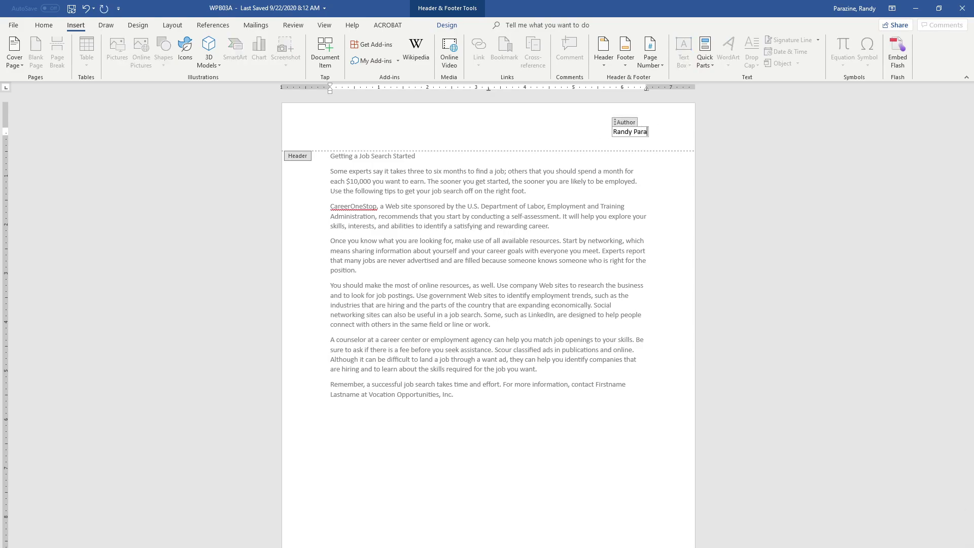
type("zine")
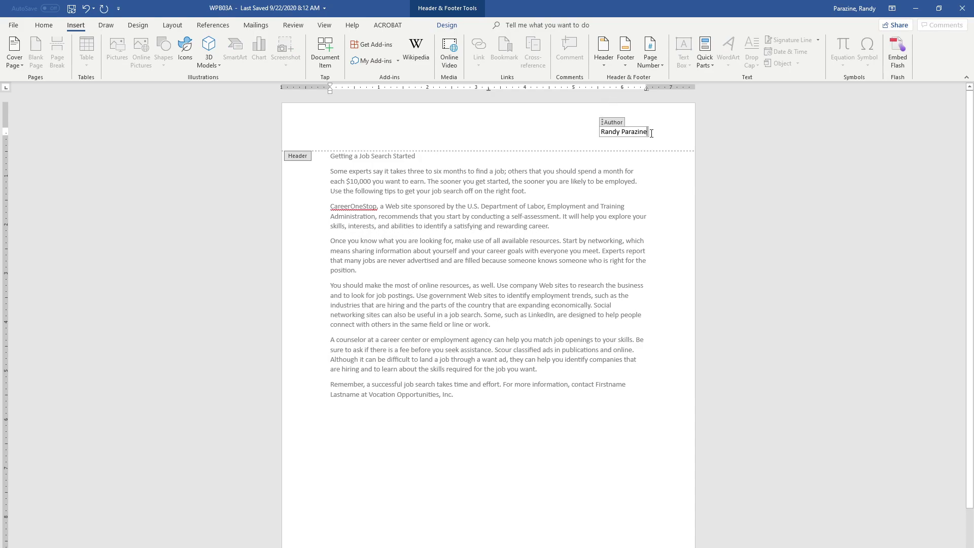
Add a Publish Date property set to today (10/23/2020) on its own line, then close the header.
left_click(649, 132)
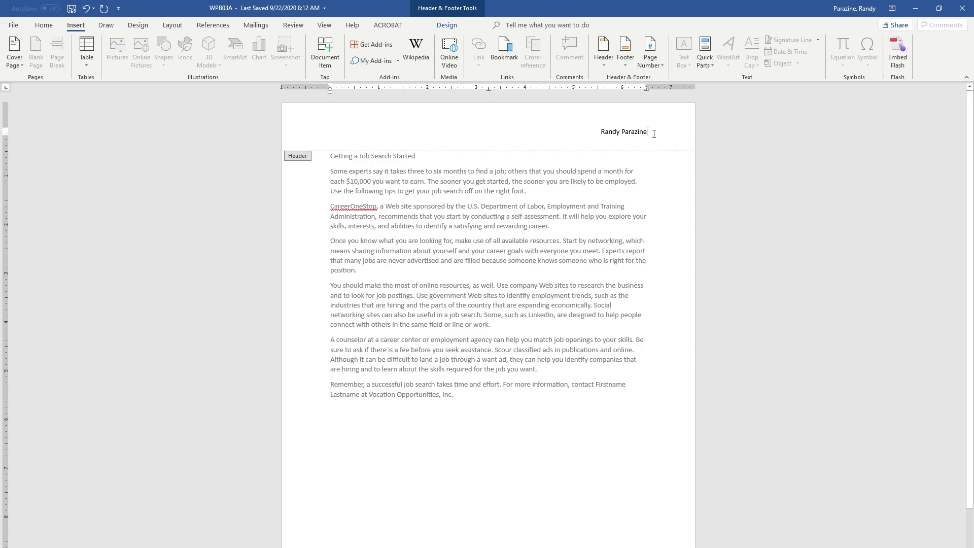
left_click(708, 60)
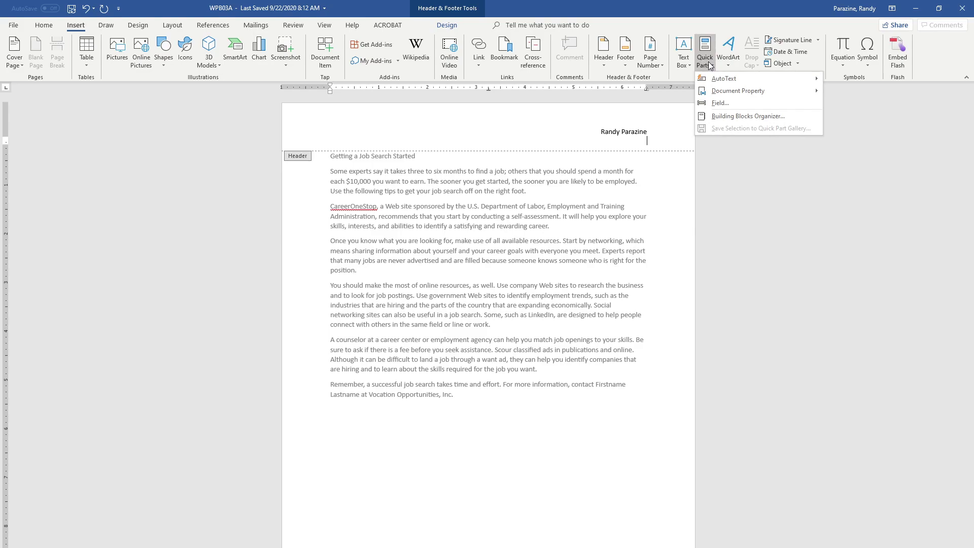
mouse_move(718, 92)
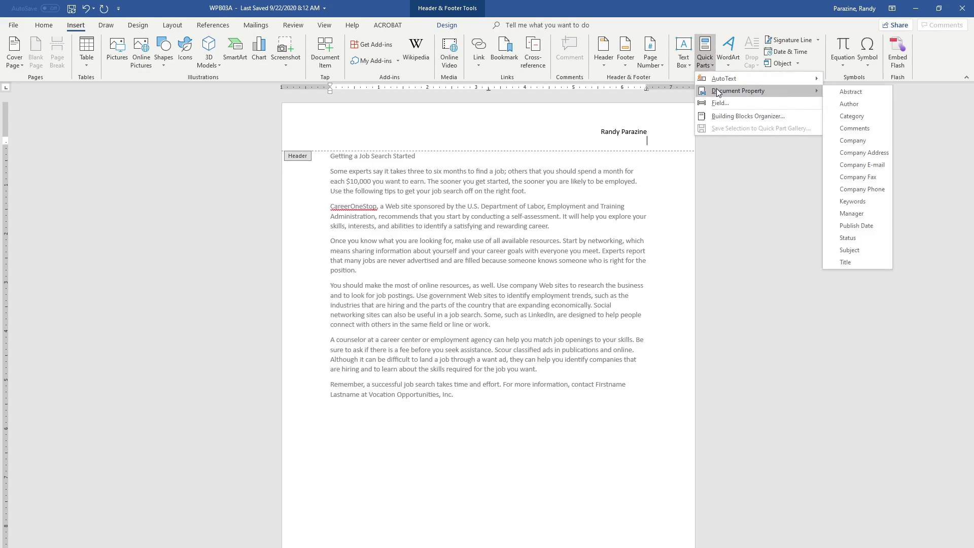
left_click(855, 226)
left_click(654, 140)
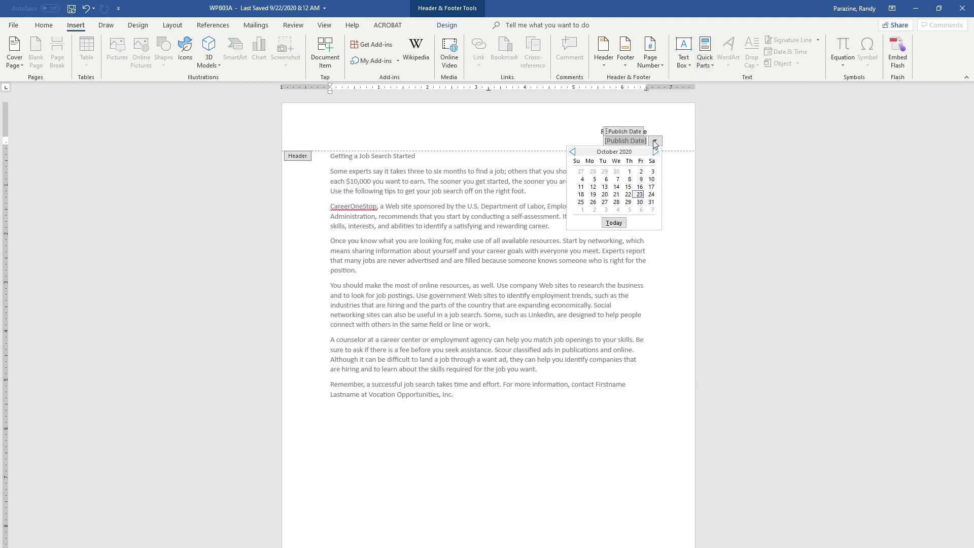
left_click(619, 224)
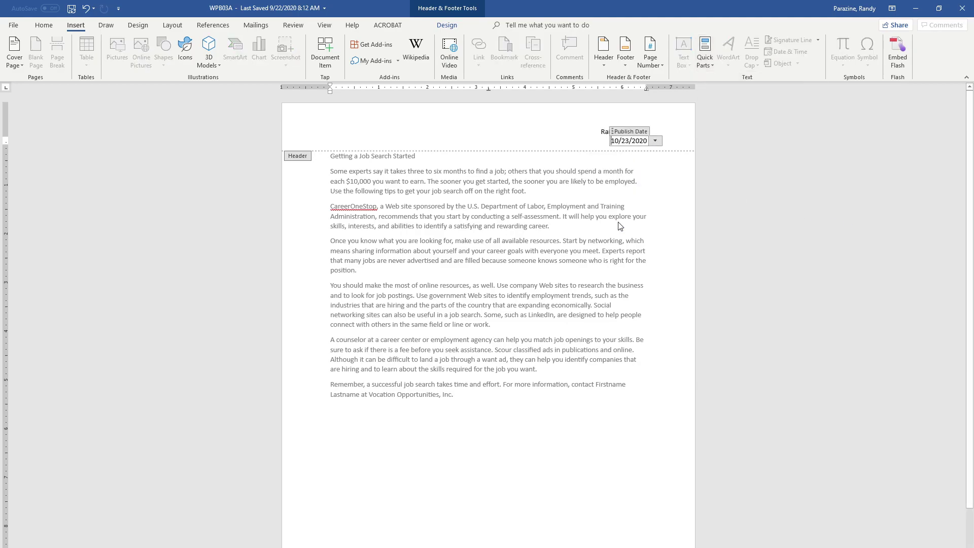
key("Return")
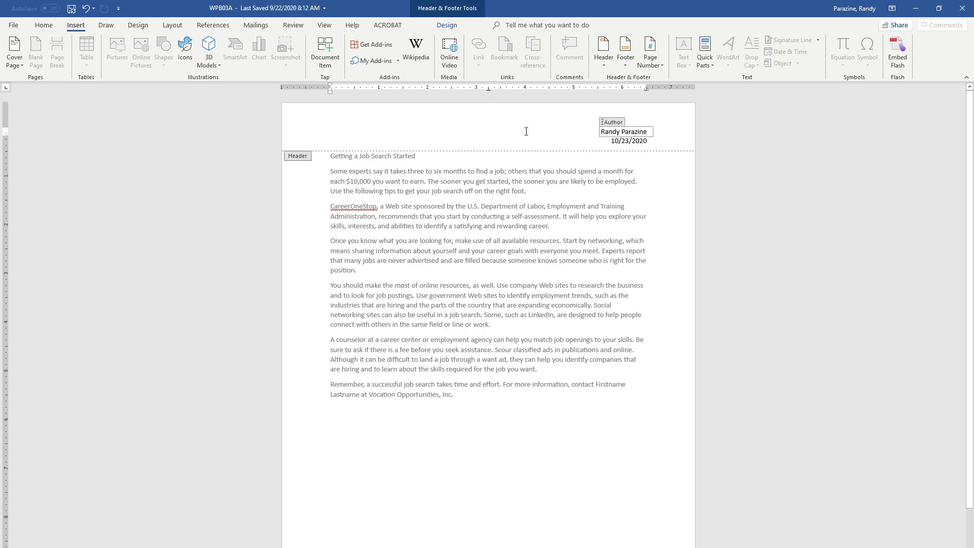
left_click(587, 142)
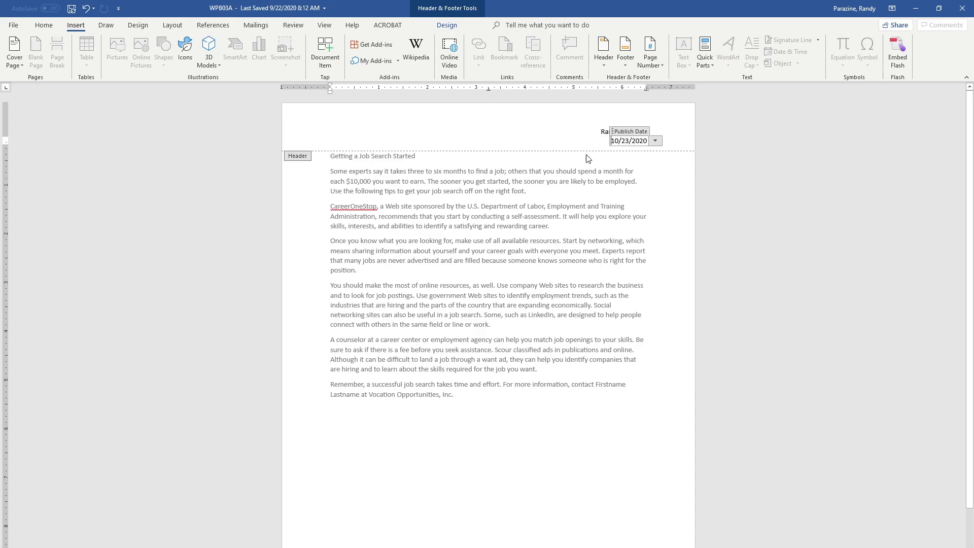
double_click(585, 293)
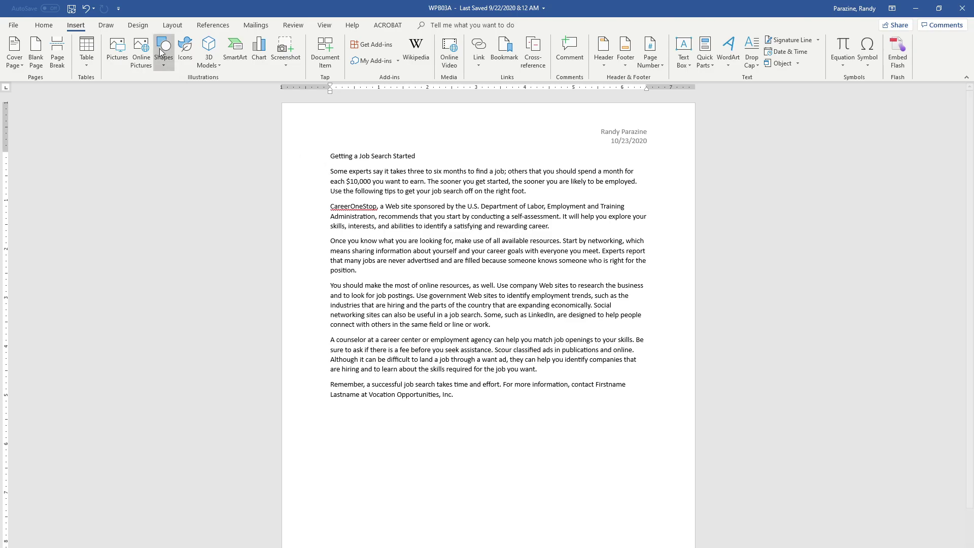
Apply the Centered style set and then the Integral theme from the Design tab.
left_click(141, 28)
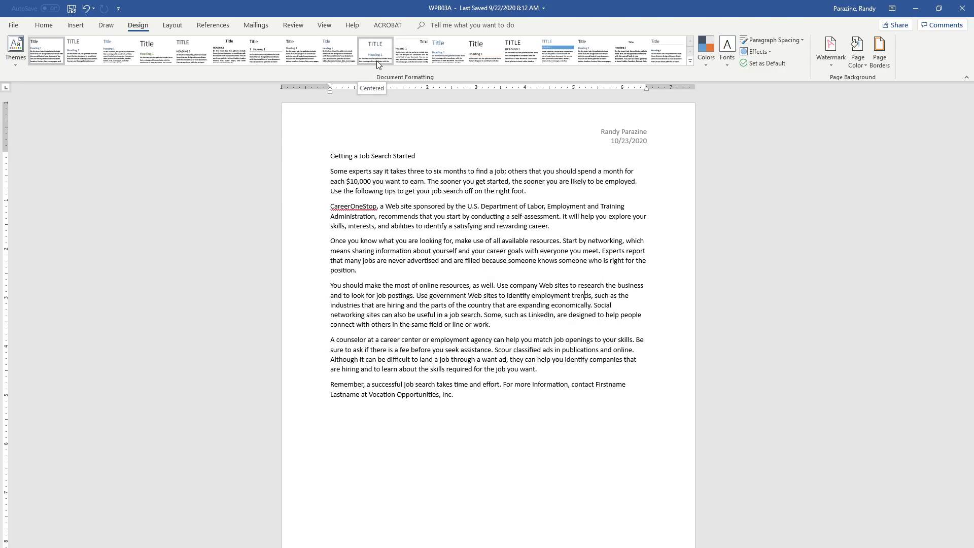
left_click(377, 60)
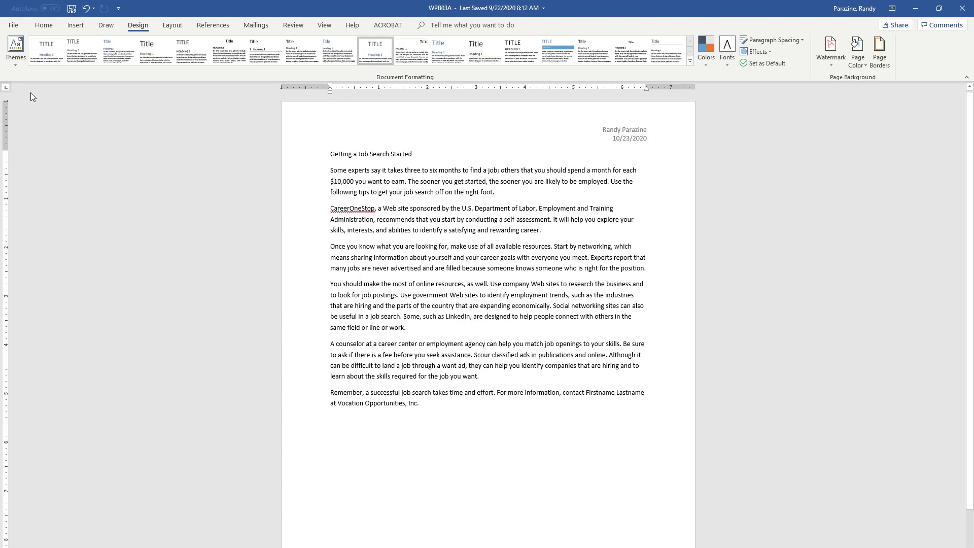
left_click(17, 54)
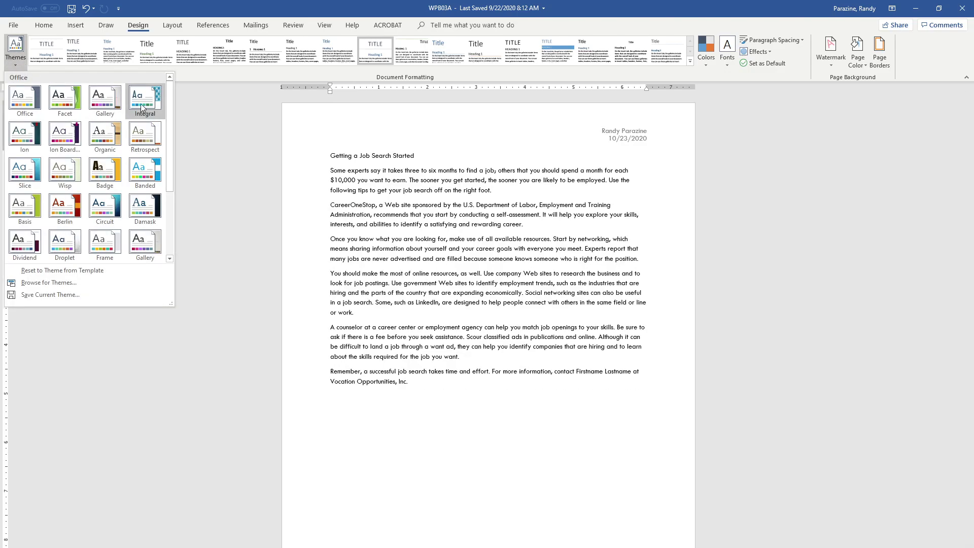
left_click(141, 104)
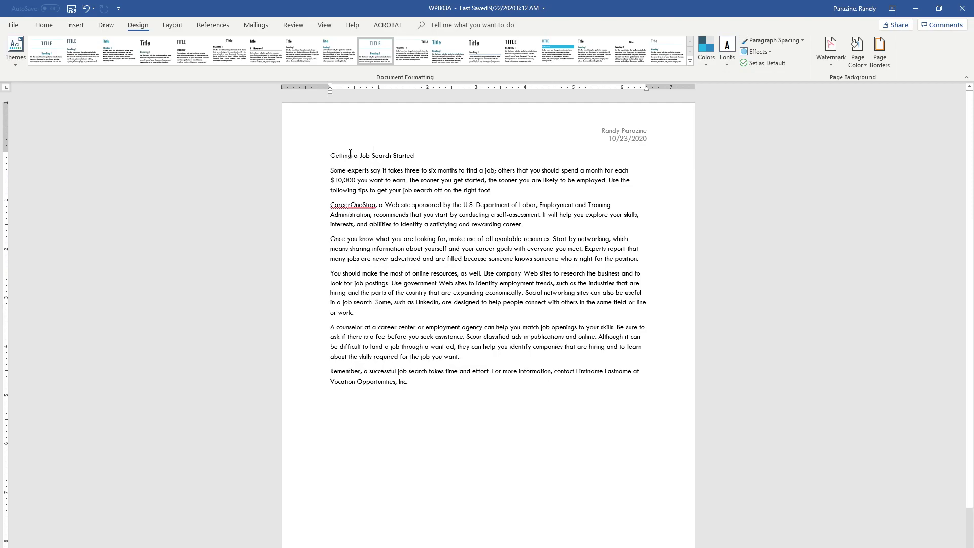
Apply the Title style to the heading 'Getting a Job Search Started'.
left_click_drag(333, 154, 410, 162)
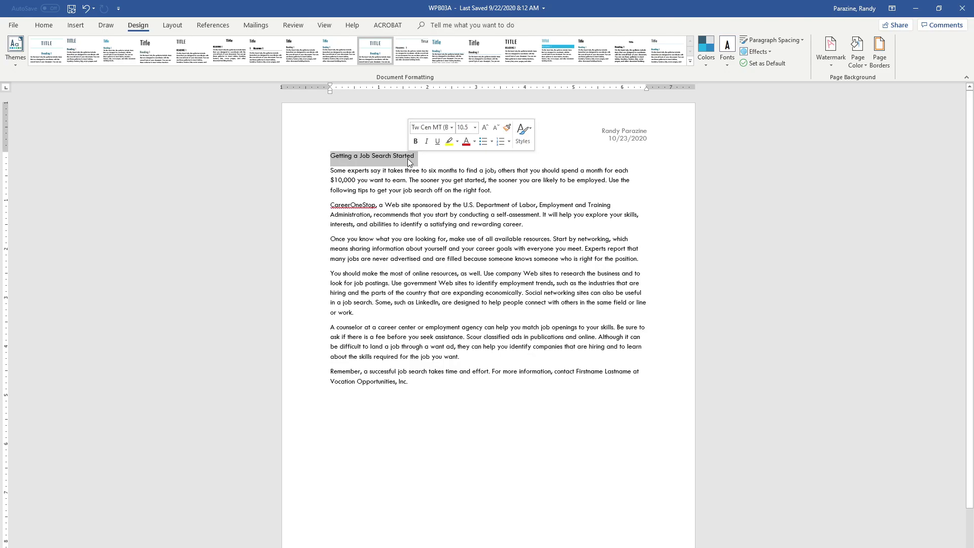
left_click(44, 25)
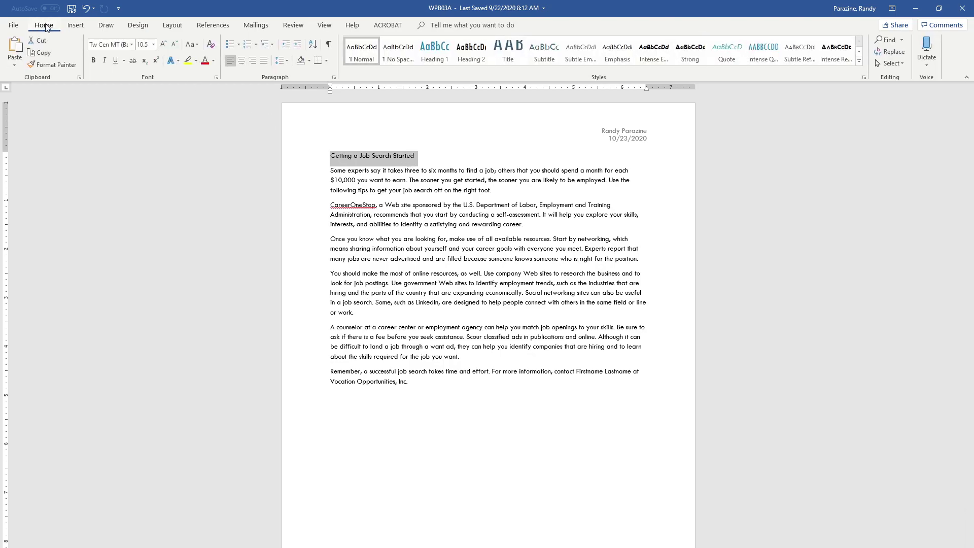
left_click(508, 51)
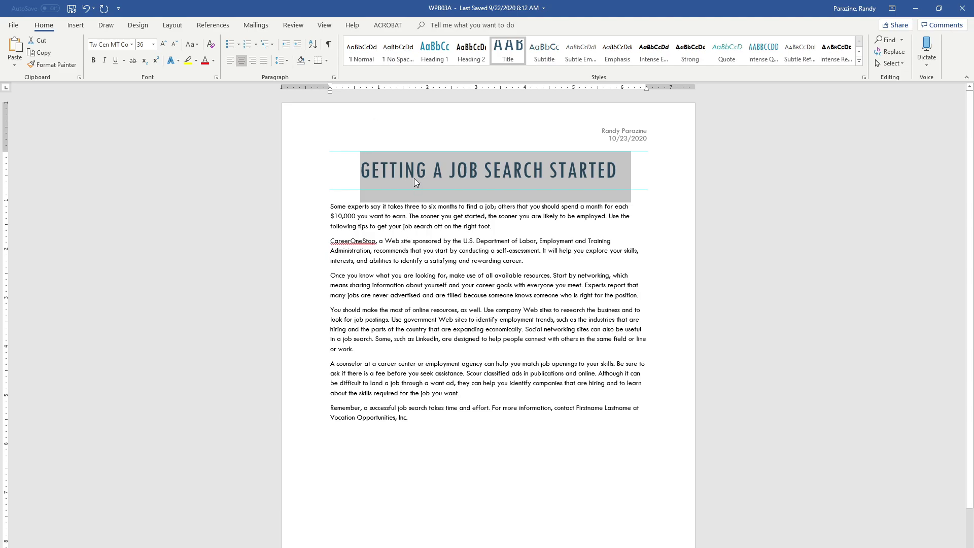
Give the title 30 pt spacing before and after.
left_click(334, 77)
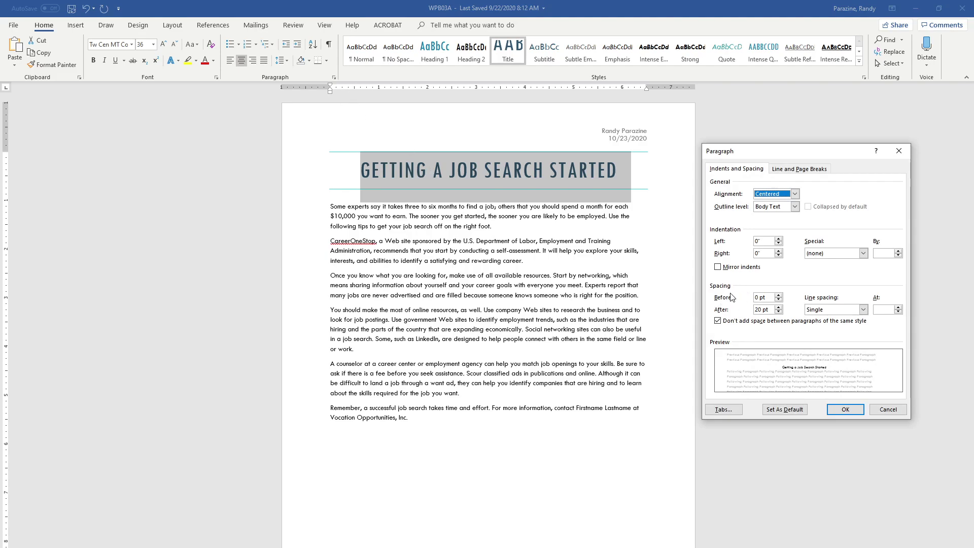
left_click(779, 295)
left_click(779, 295)
left_click(779, 296)
left_click(779, 295)
left_click(779, 307)
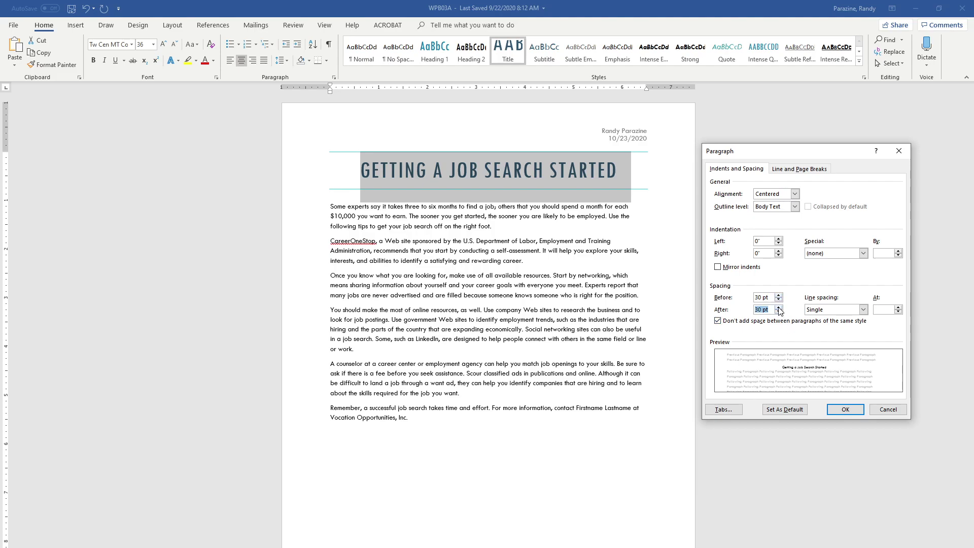
left_click(845, 410)
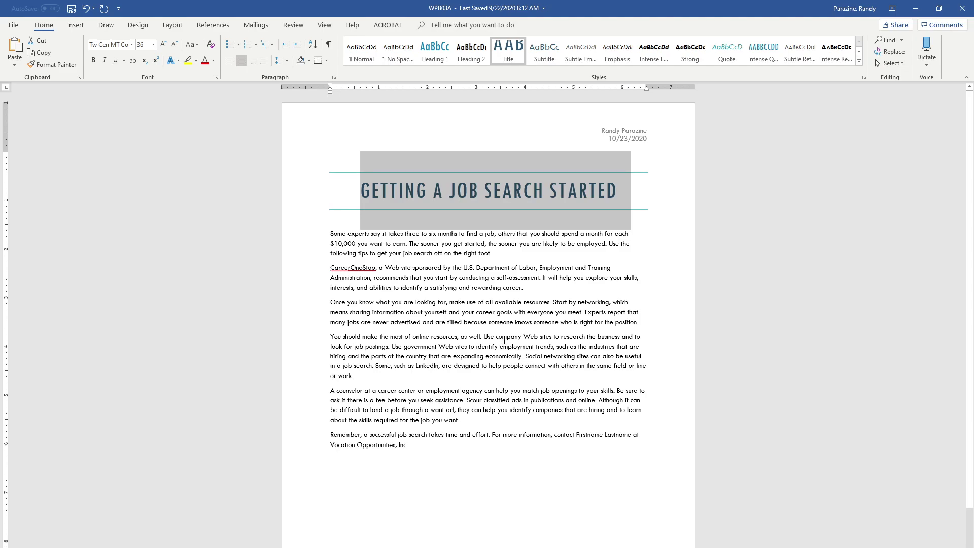
Set the first body paragraph to Times New Roman, 12 pt.
left_click(485, 347)
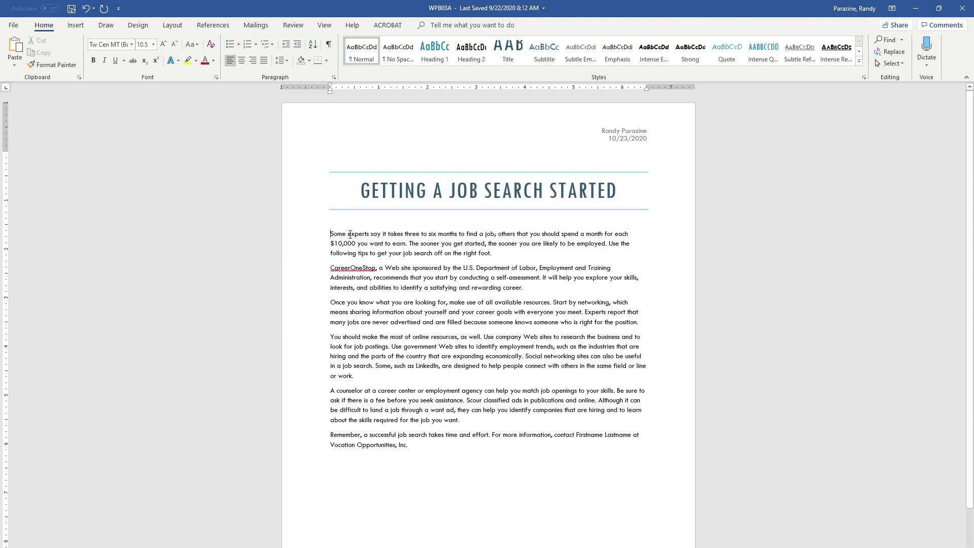
left_click_drag(331, 234, 510, 252)
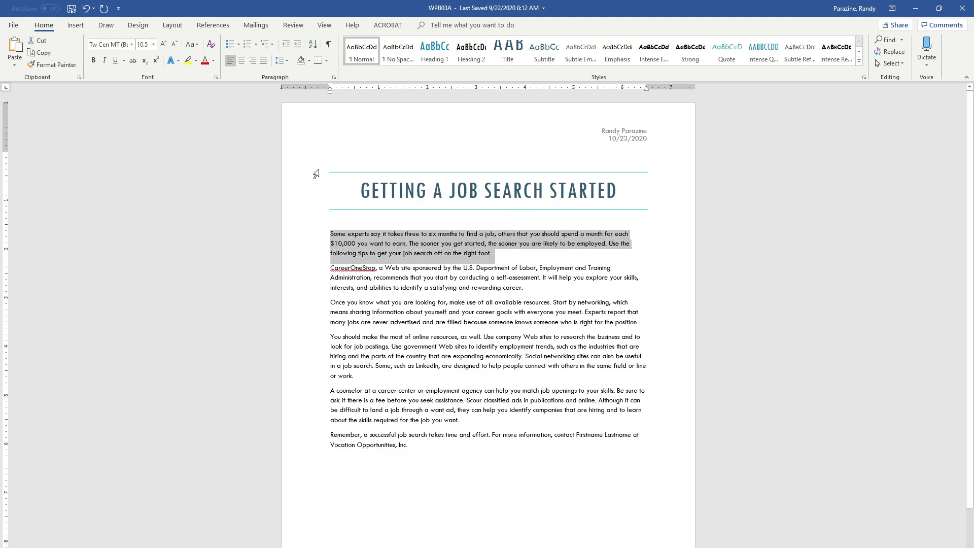
left_click(132, 45)
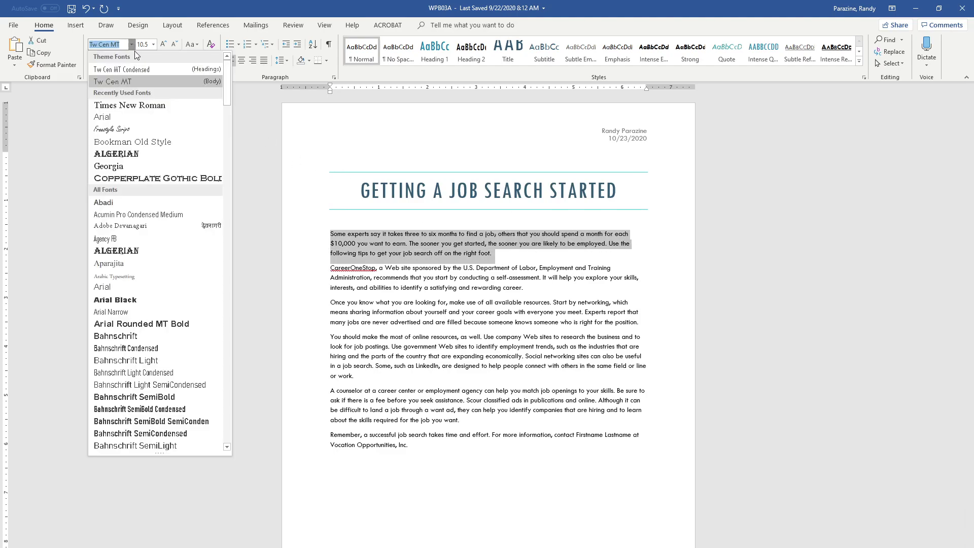
left_click(121, 102)
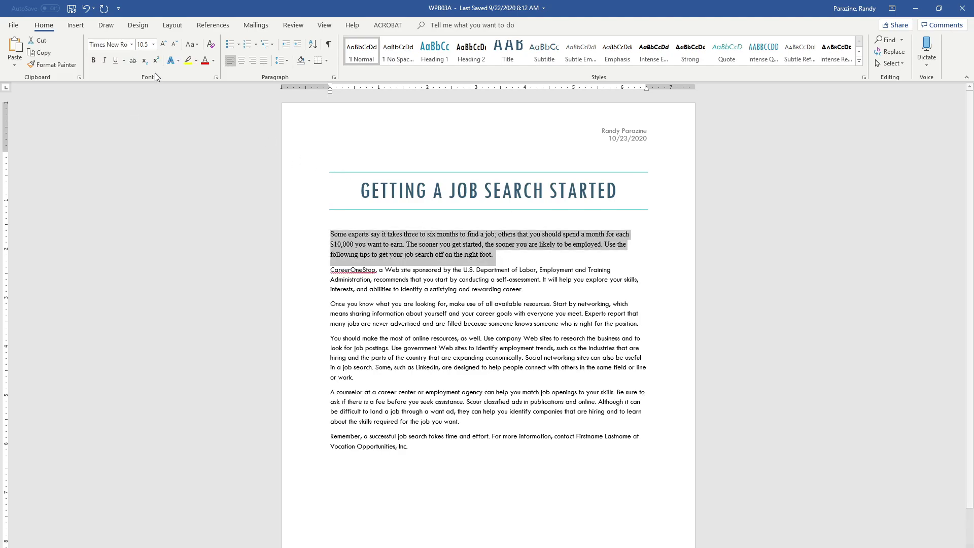
left_click(153, 44)
left_click(142, 96)
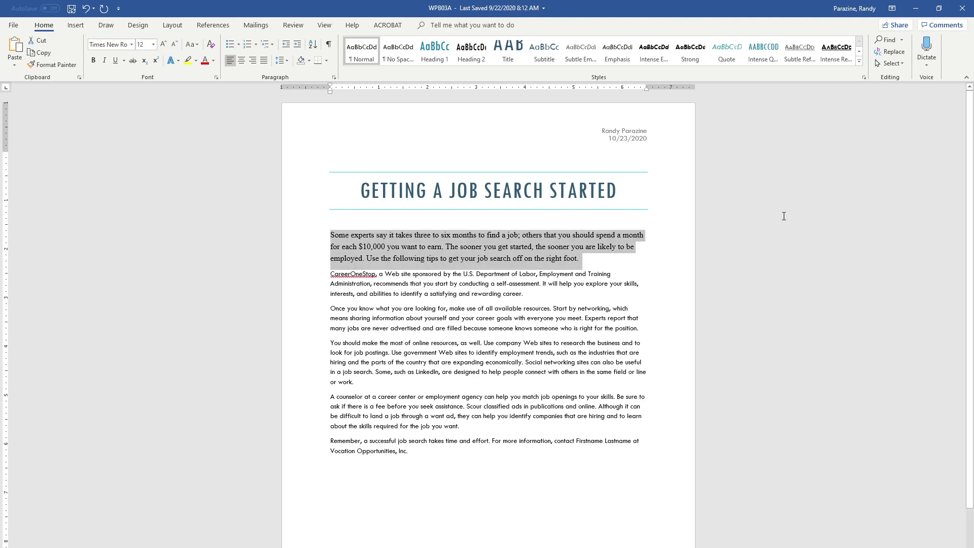
Make the paragraph justified, double-spaced, with a 0.5" first-line indent and 0 pt after.
left_click(333, 78)
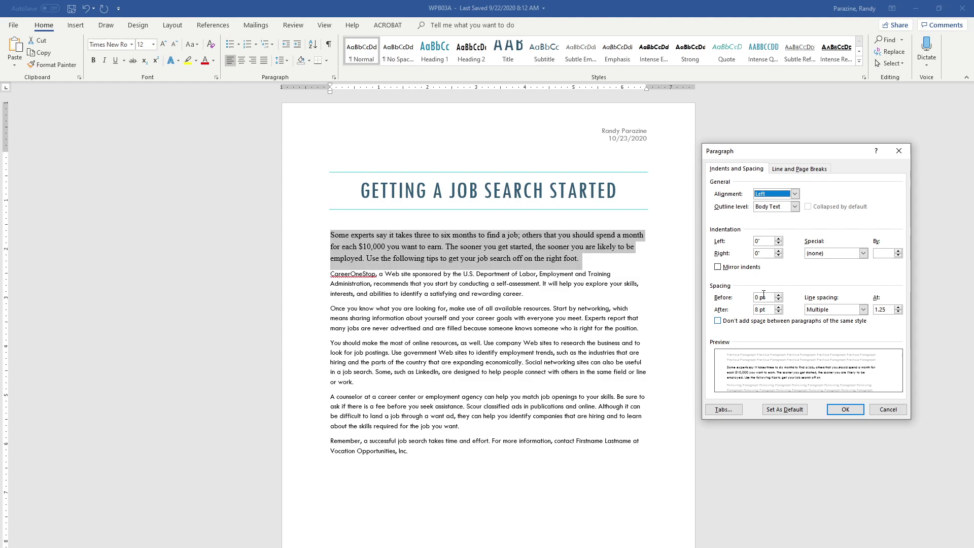
left_click(772, 194)
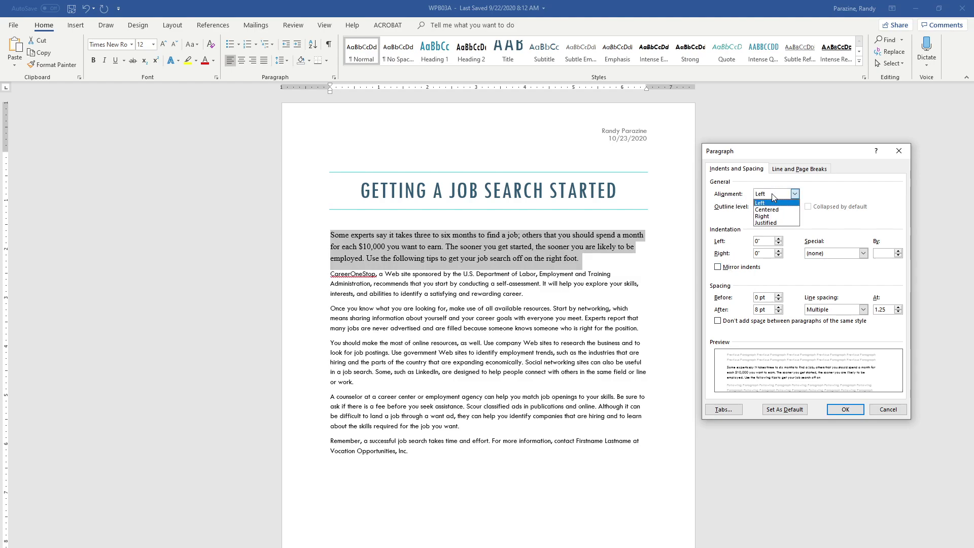
left_click(772, 222)
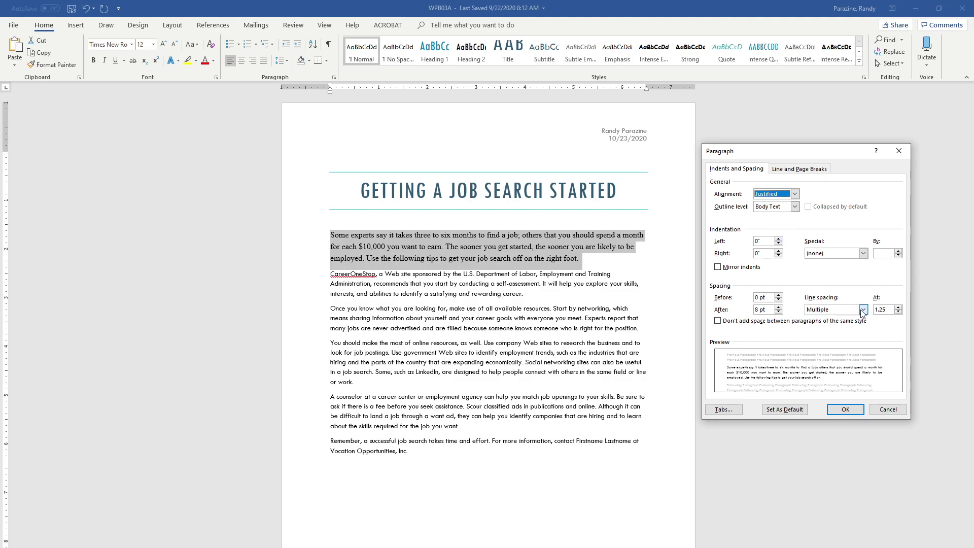
left_click(841, 312)
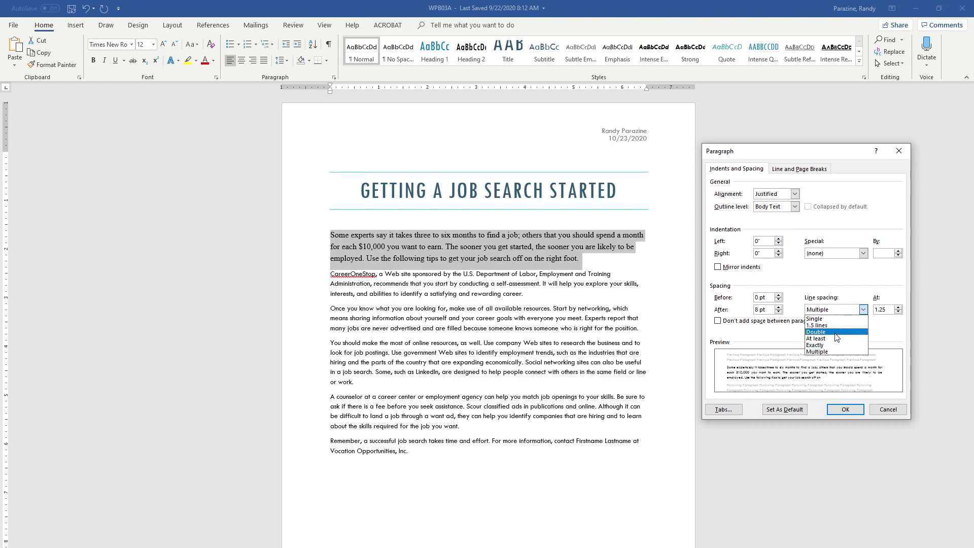
left_click(836, 332)
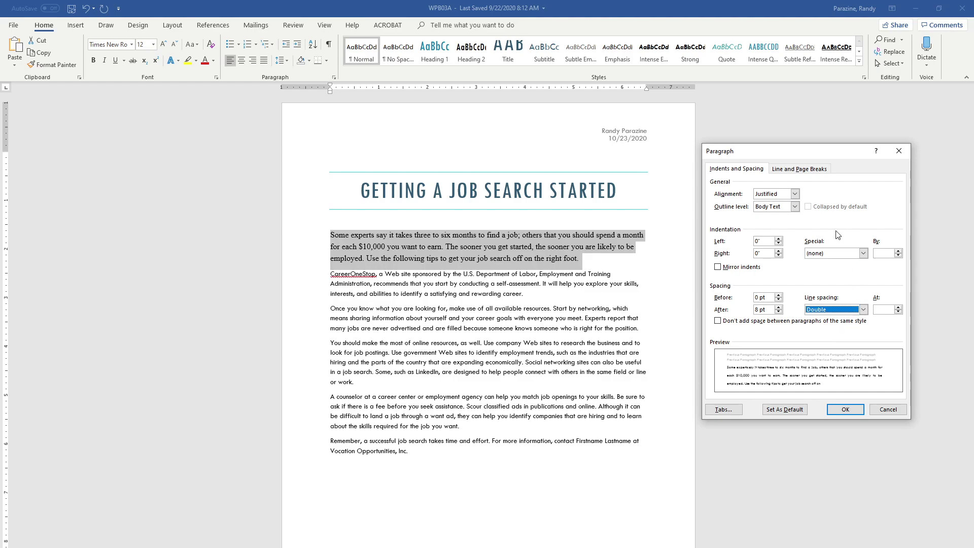
left_click(863, 253)
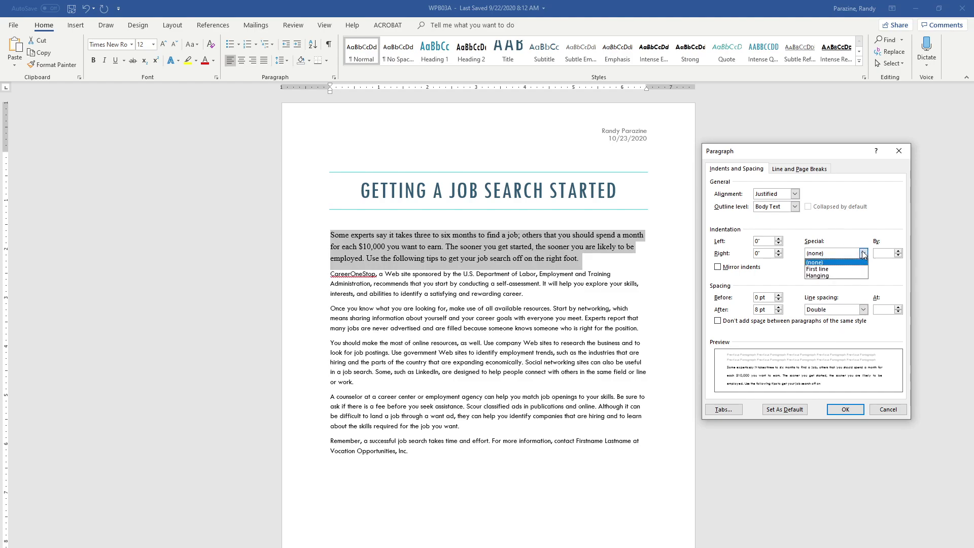
left_click(847, 269)
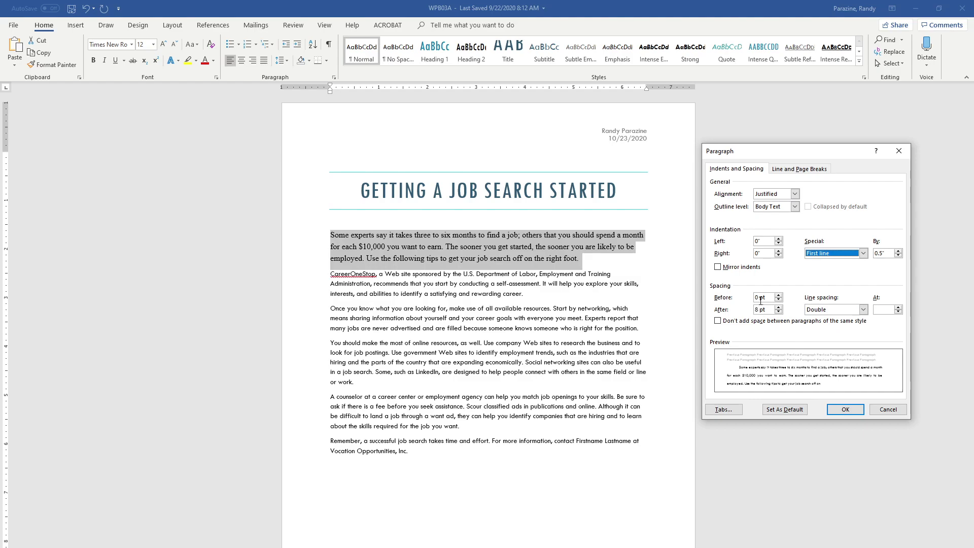
left_click(779, 311)
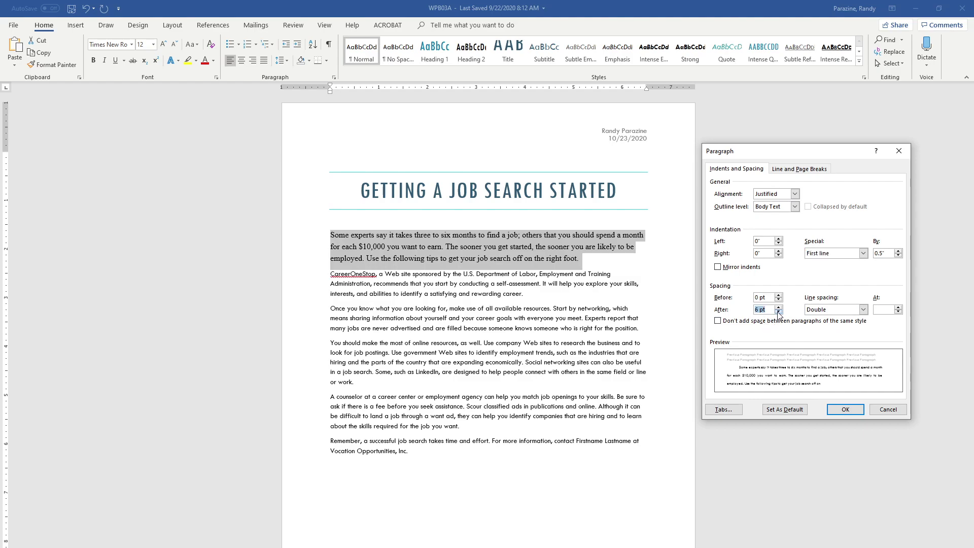
left_click(846, 409)
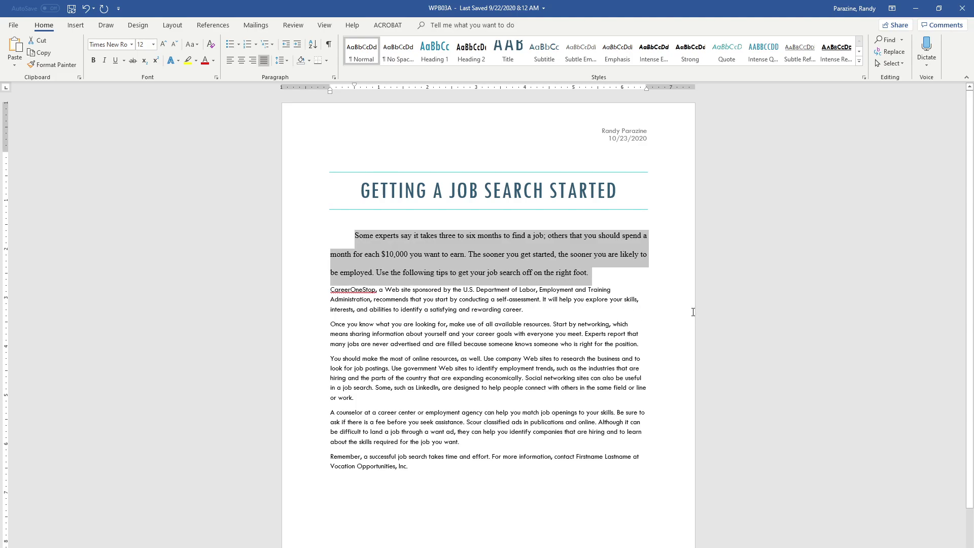
Format Painter the first paragraph's formatting onto all remaining body paragraphs, then verify with undo/redo.
left_click(623, 287)
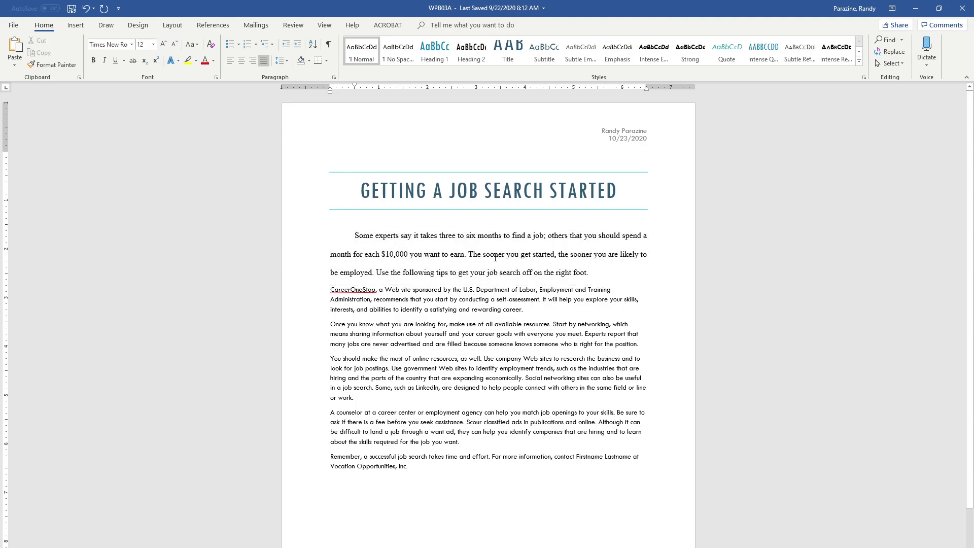
left_click(445, 255)
left_click(56, 63)
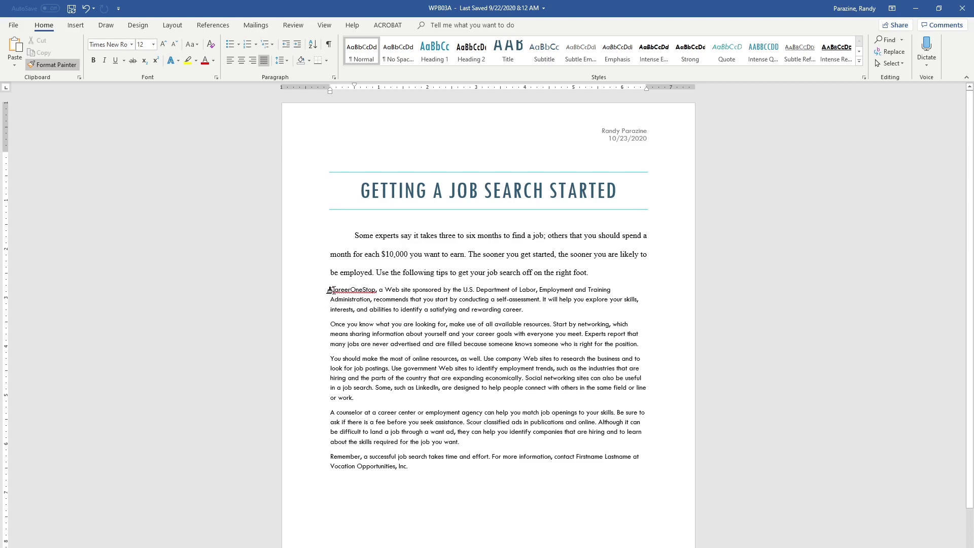
mouse_move(330, 290)
left_mouse_down()
mouse_move(401, 333)
mouse_move(447, 399)
mouse_move(584, 480)
left_mouse_up()
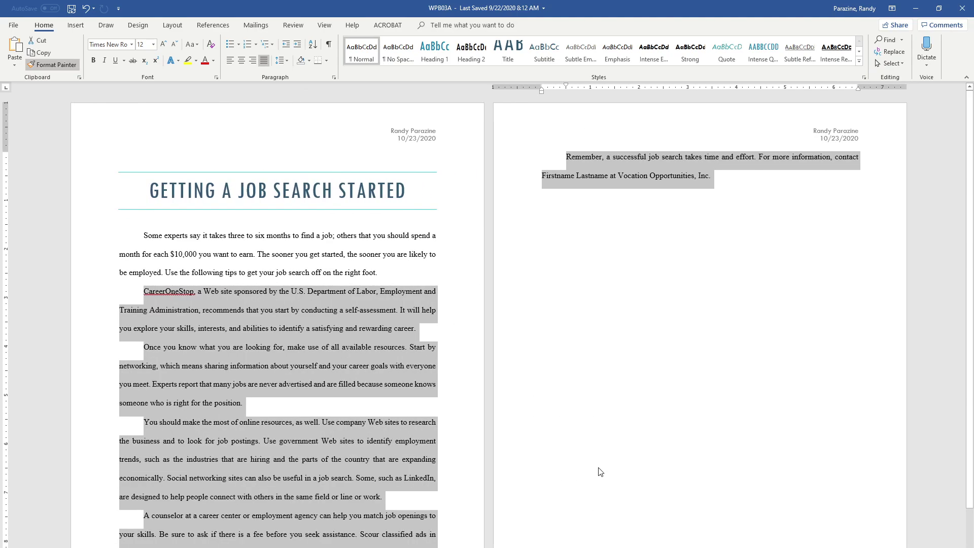
left_click(749, 382)
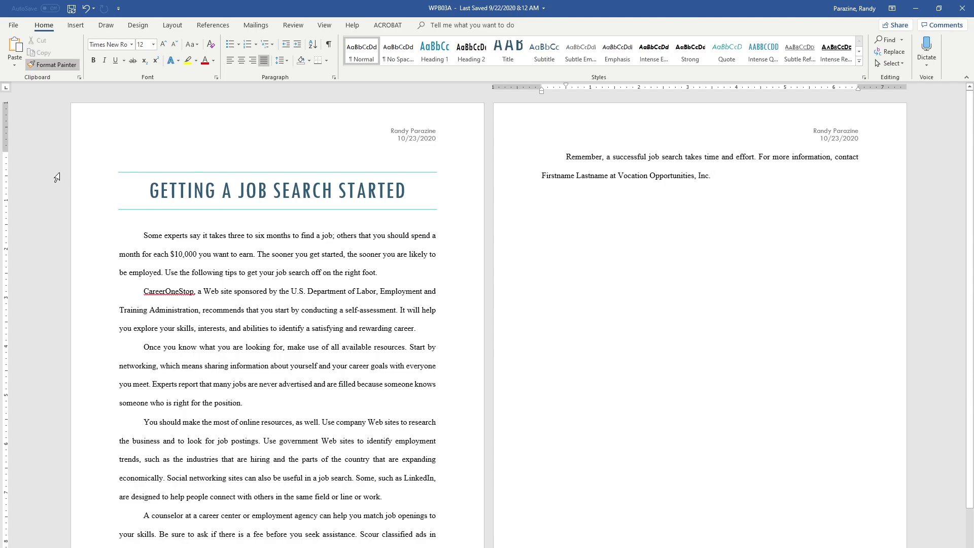
key("ctrl+z")
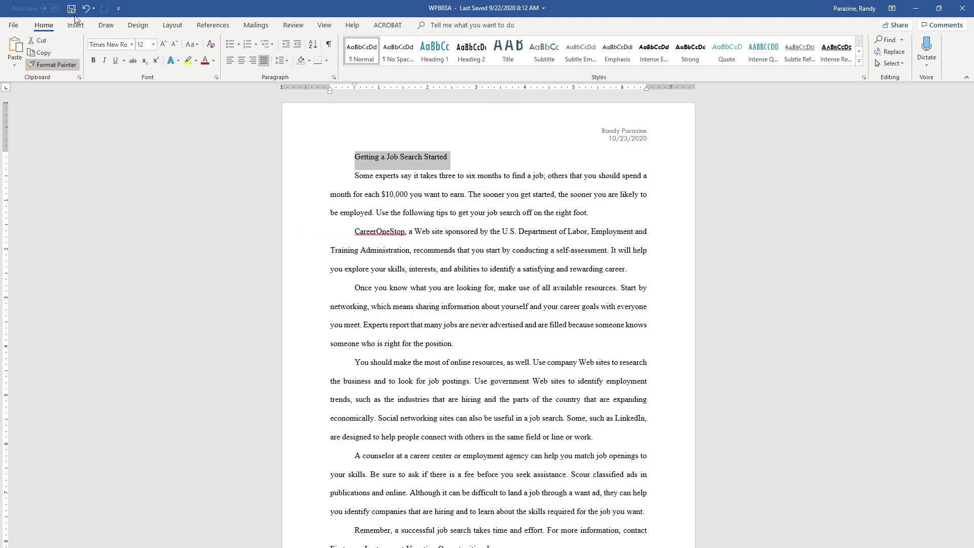
key("ctrl+y")
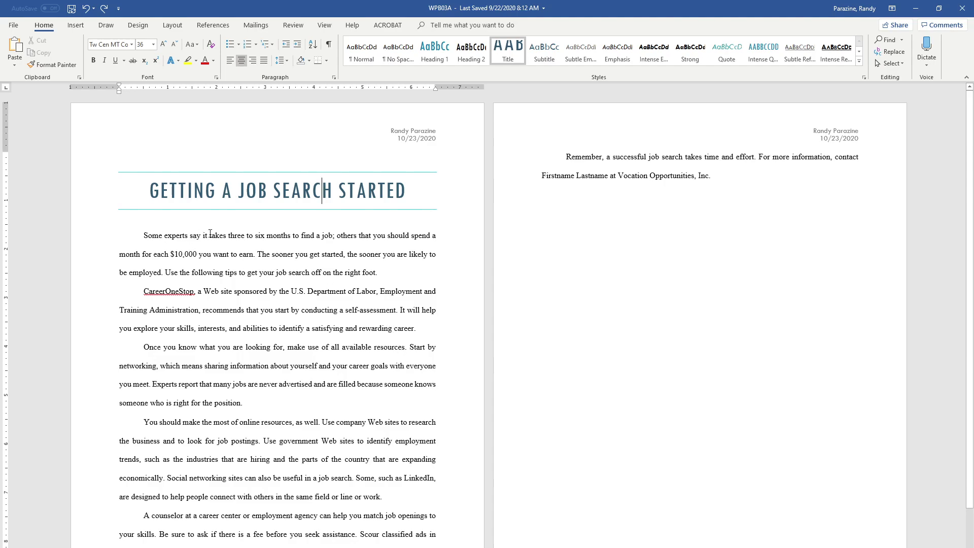
Insert a note after 'earn.' and paste the July 2012 Bizjournals job-search-length citation.
left_click(256, 255)
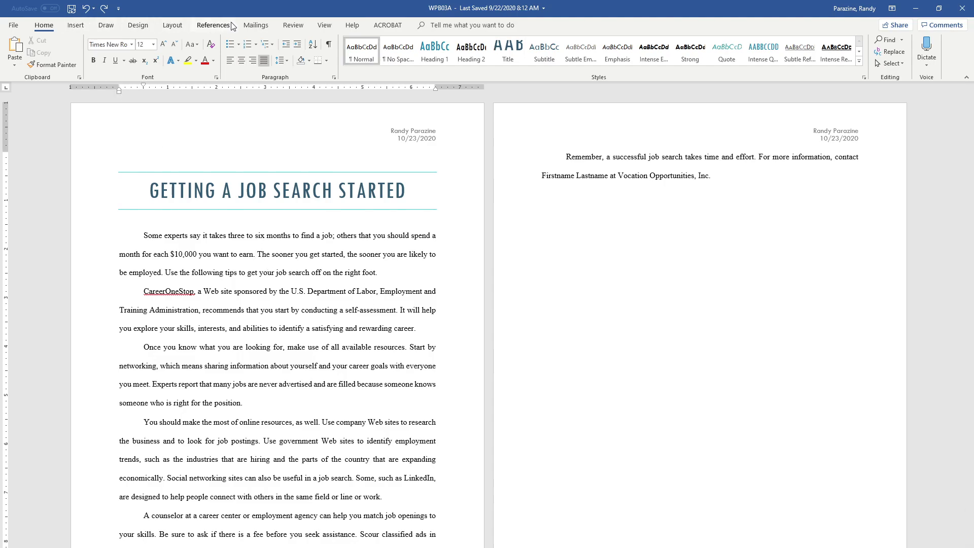
left_click(213, 25)
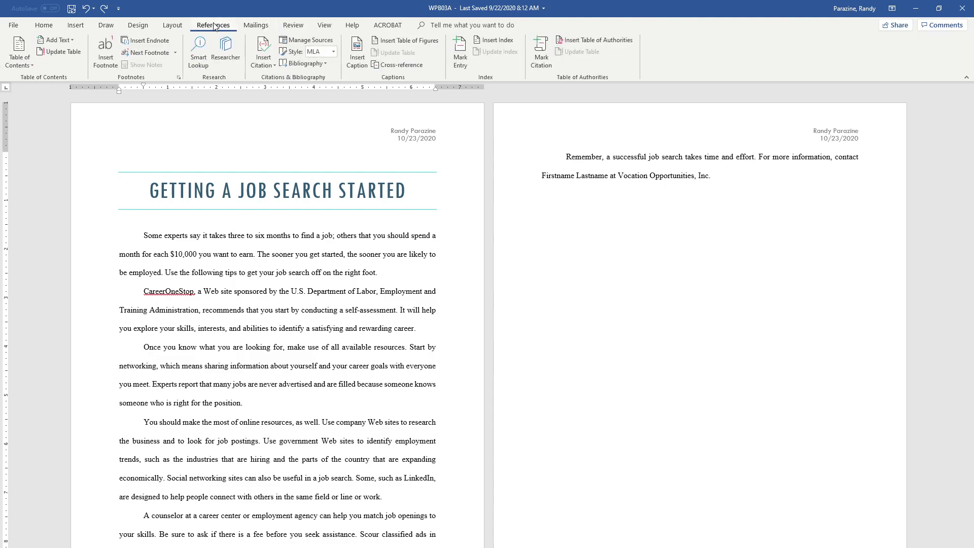
left_click(148, 40)
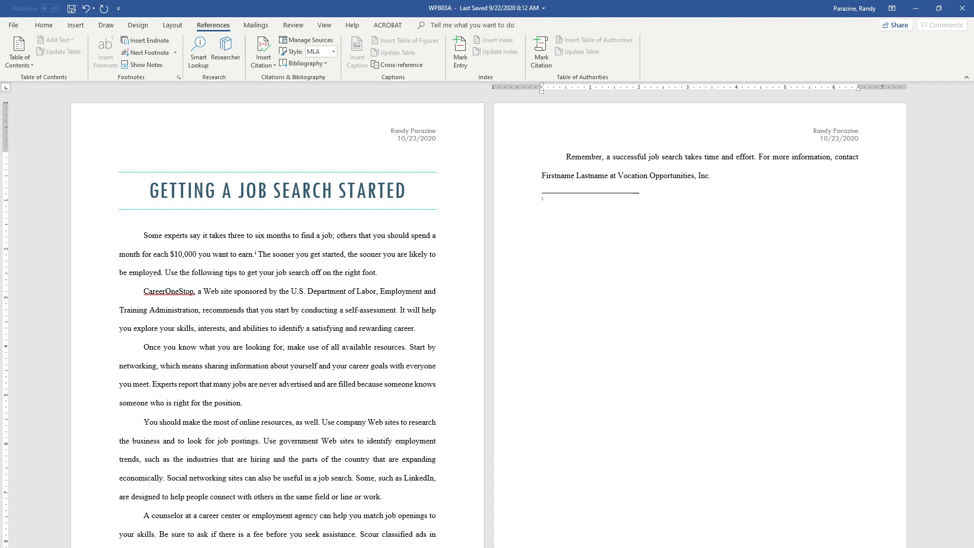
type("Bob Corlett, \"How long will your job search take? http://bizjournals.com/washington/blog/2012/07/how-long-will-your-job-search-take.html (July 2012).")
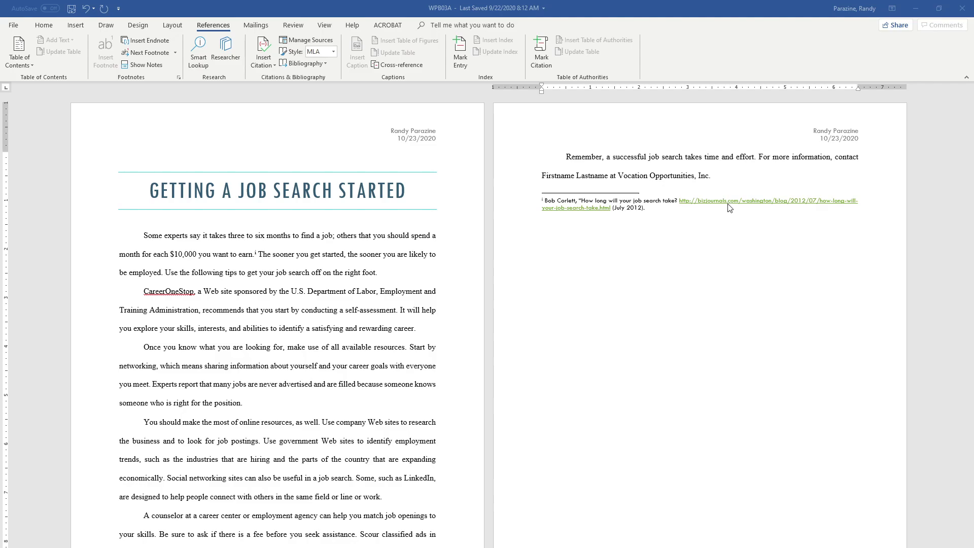
Remove the hyperlink from the first footnote's URL and wrap the address in < and >.
right_click(767, 201)
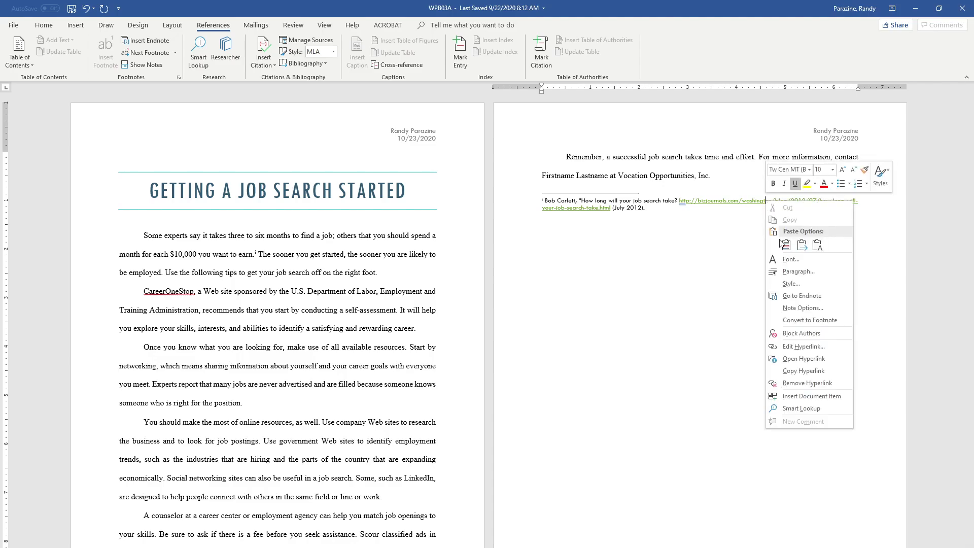
left_click(809, 384)
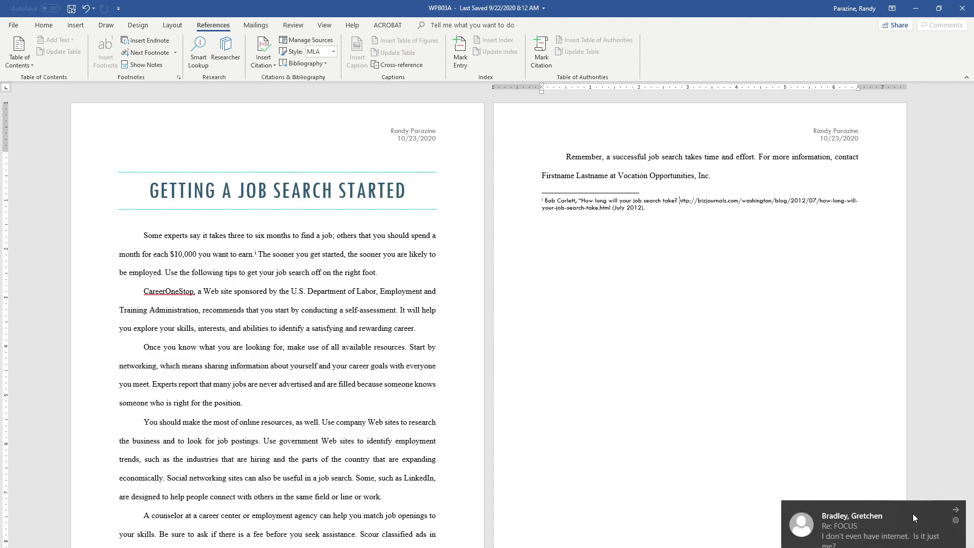
left_click(956, 511)
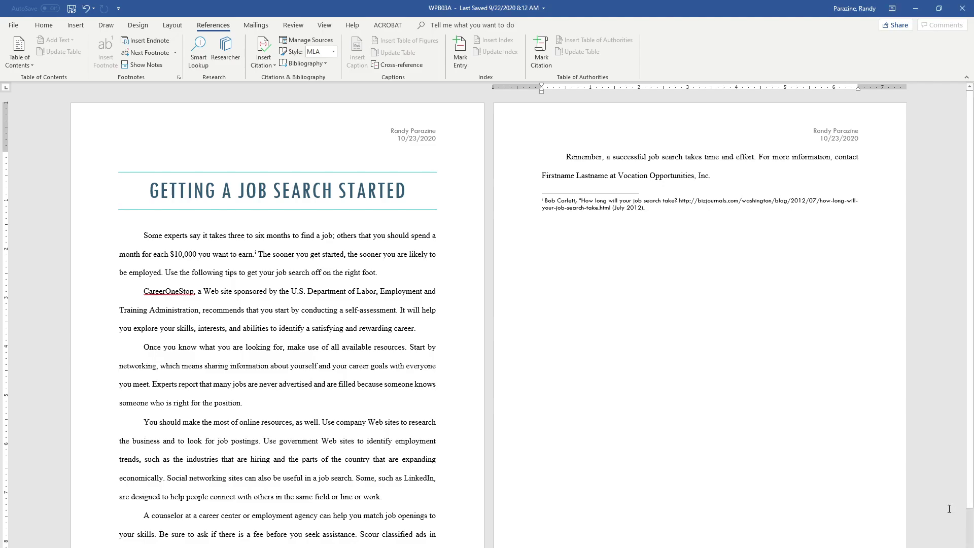
type("<")
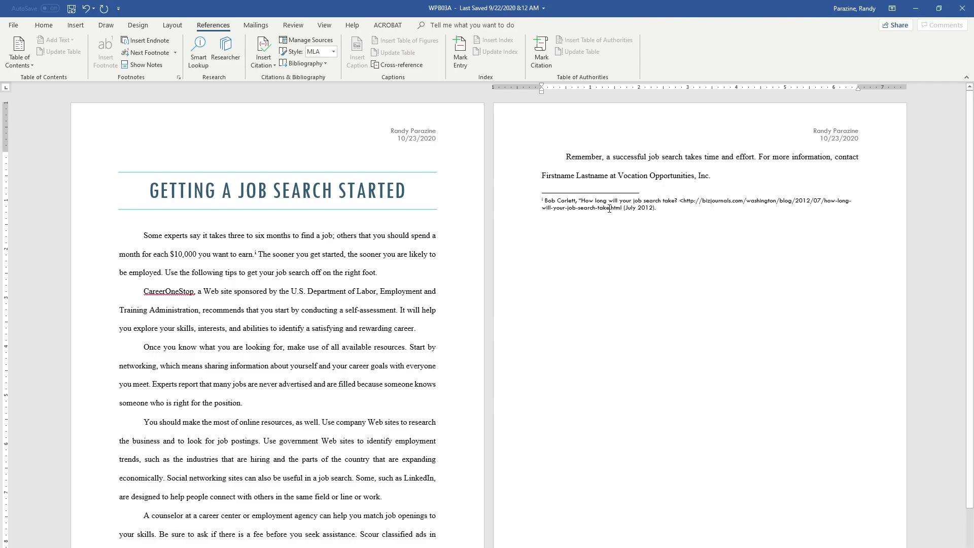
left_click(622, 208)
type(">")
left_click(680, 217)
Insert a footnote after 'career.' and paste the CareerOneStop 'What is an assessment?' (2018) citation.
left_click(424, 324)
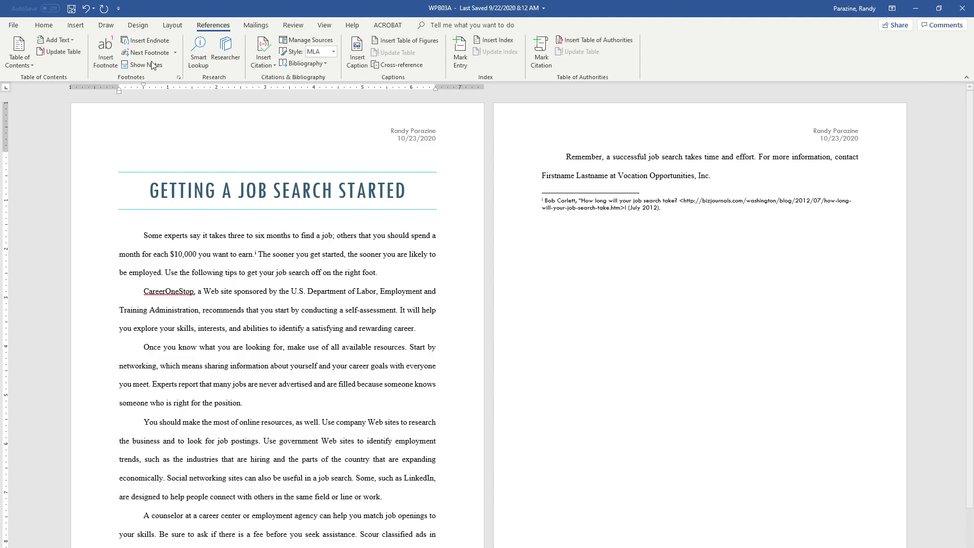
left_click(148, 39)
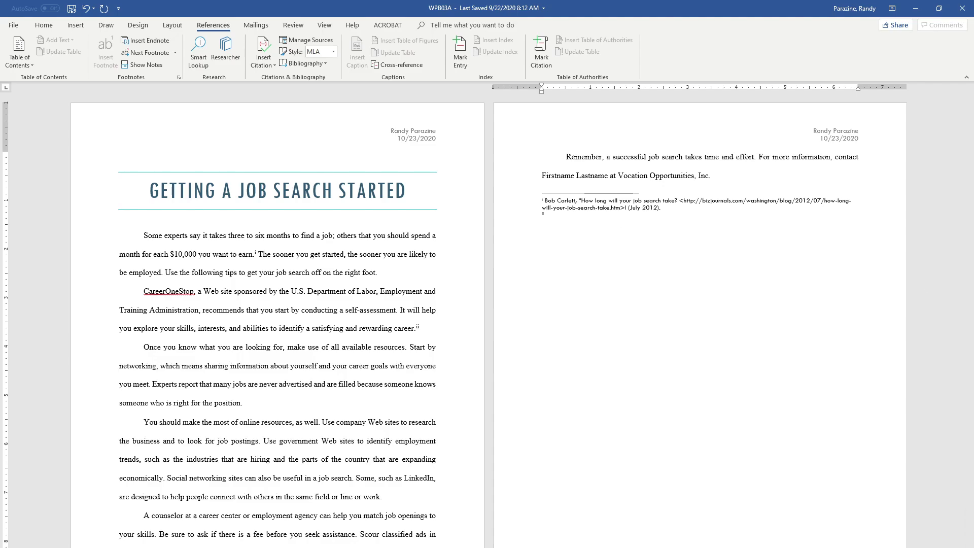
type("What is an assessment?, http://www.careerstop.org/ExploreCareers/Assessments/what-is-assessment.aspx (2018).")
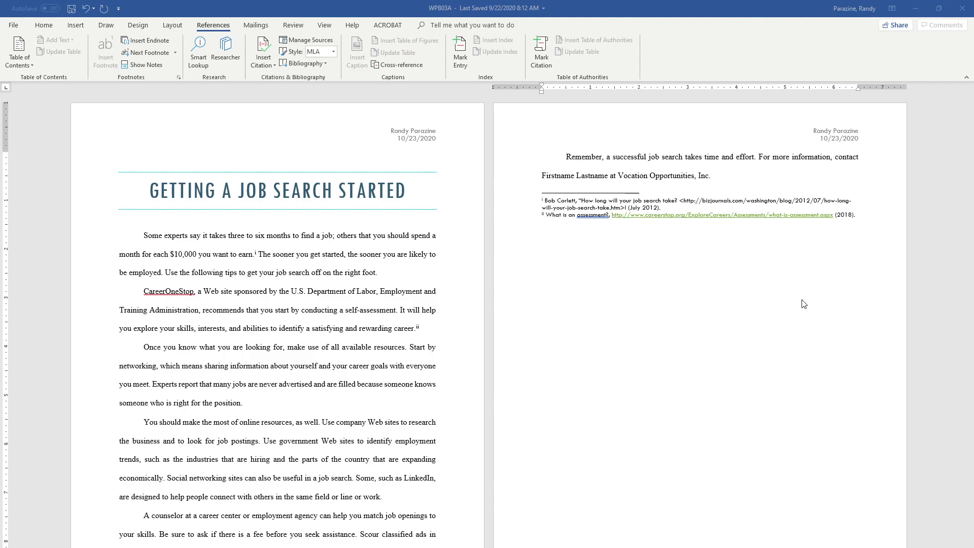
Unlink the CareerOneStop URL, wrap it in < and >, and ignore the grammar flag on 'assessment?'.
right_click(741, 215)
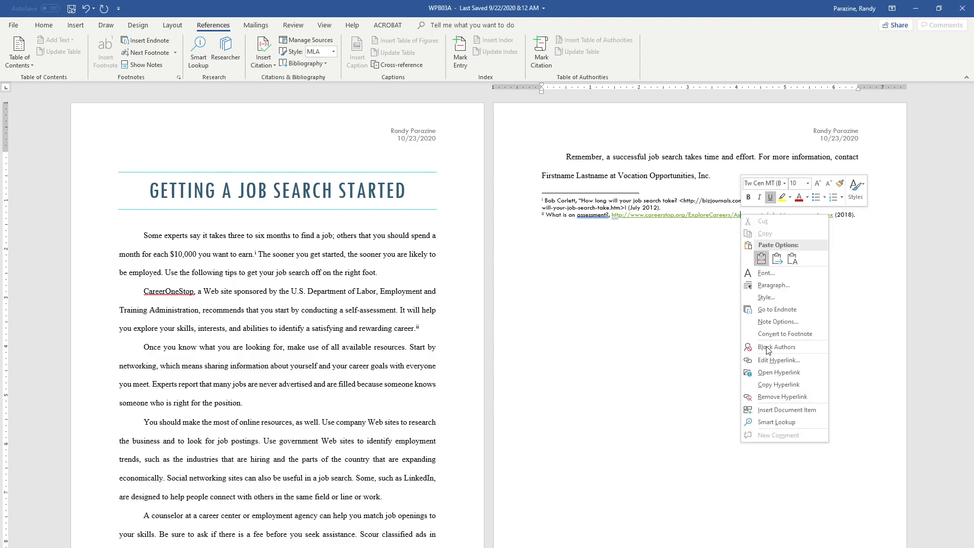
left_click(776, 396)
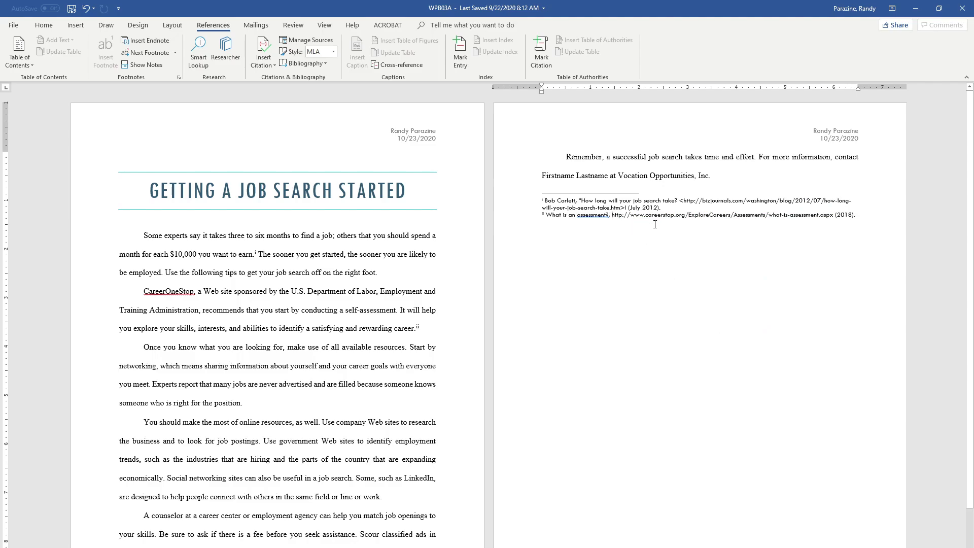
type("<")
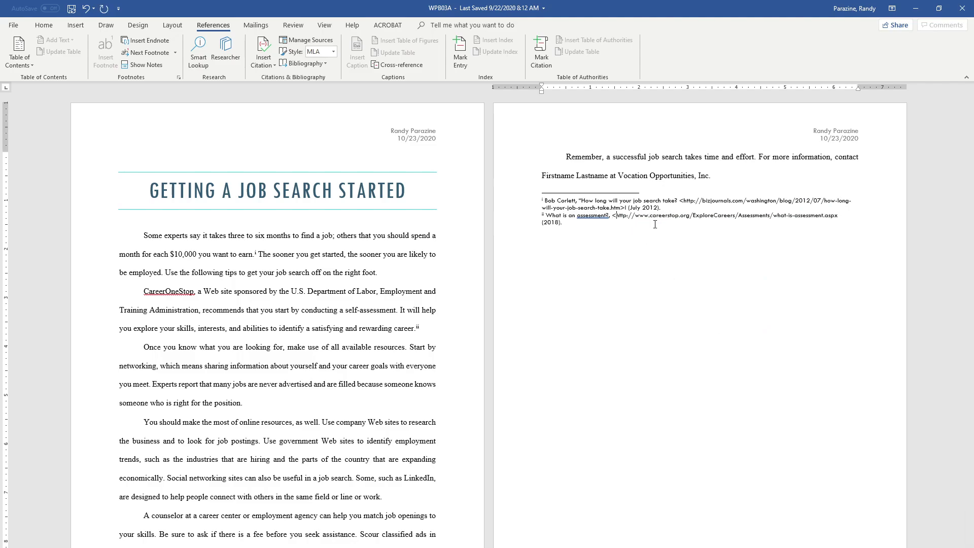
left_click(842, 218)
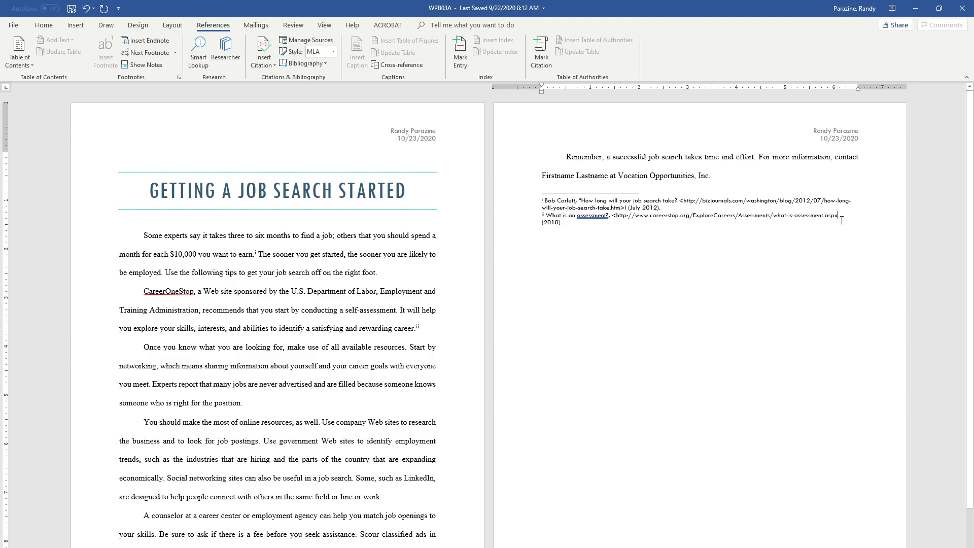
type(">")
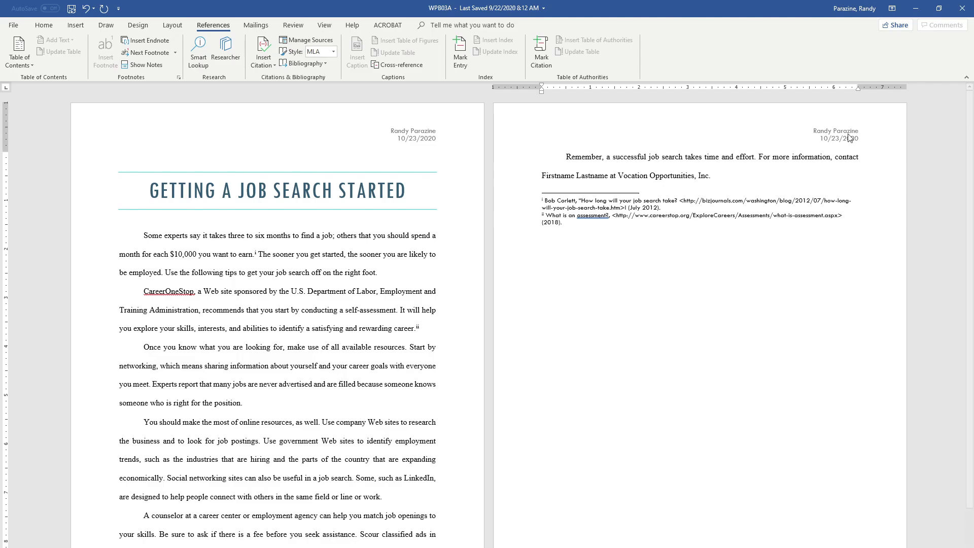
right_click(592, 218)
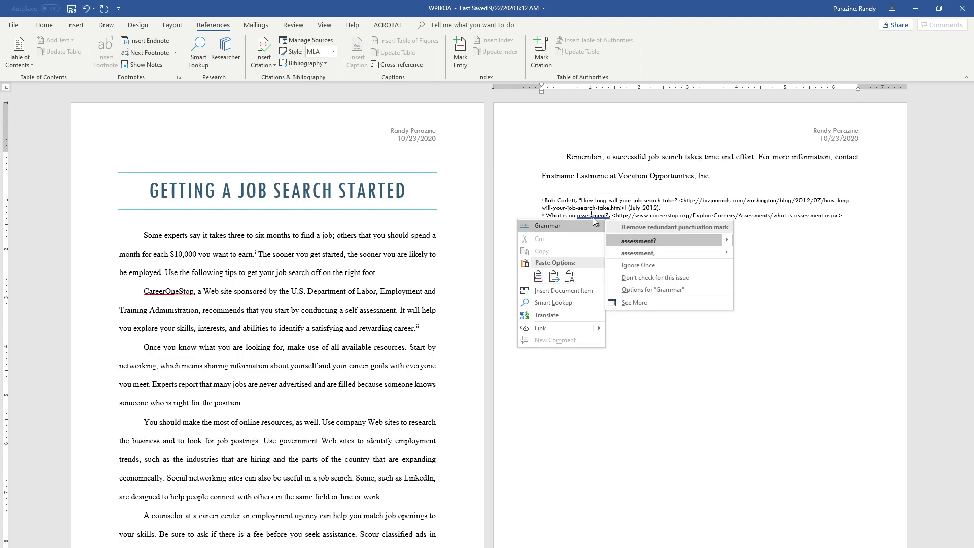
left_click(640, 268)
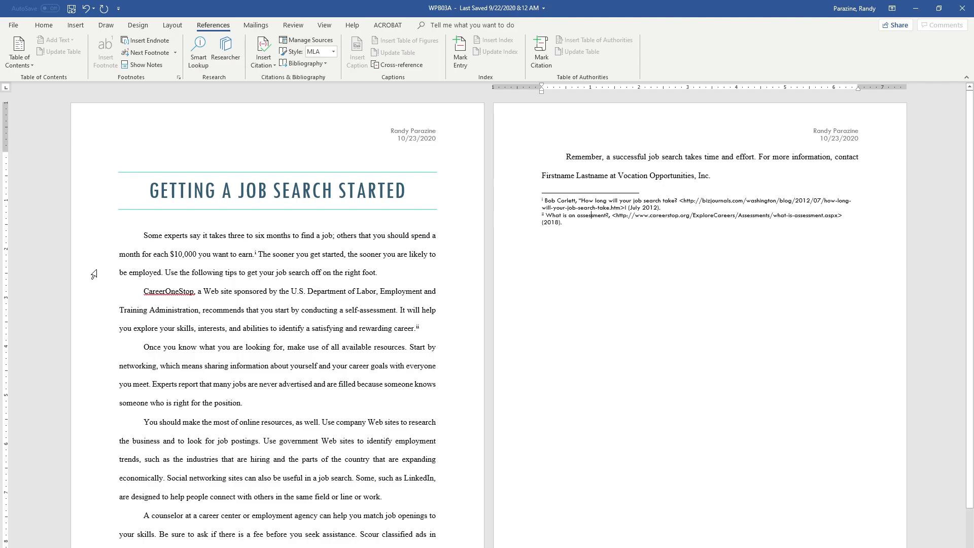
Add a centred Plain Number 2 page number in the footer, then close footer editing.
scroll(17, 240, "down", 2)
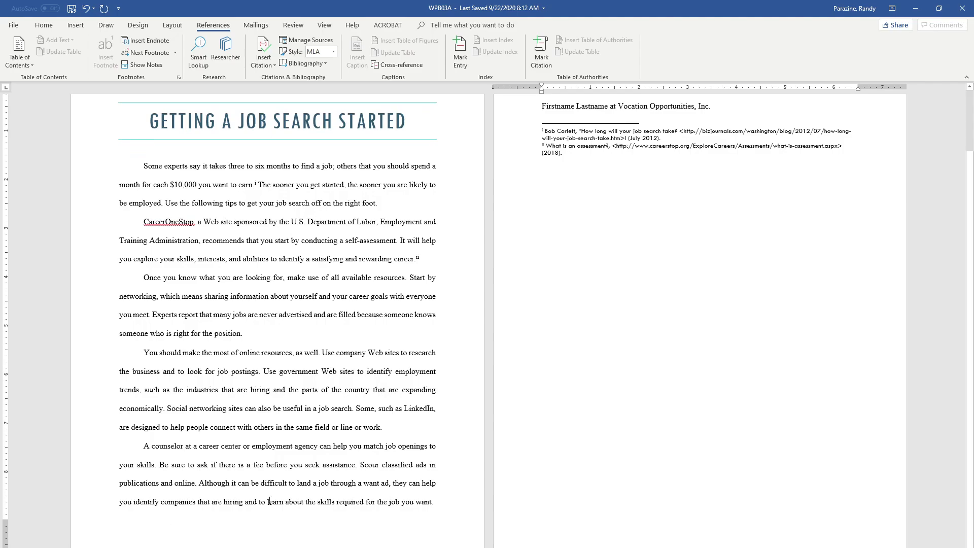
double_click(269, 546)
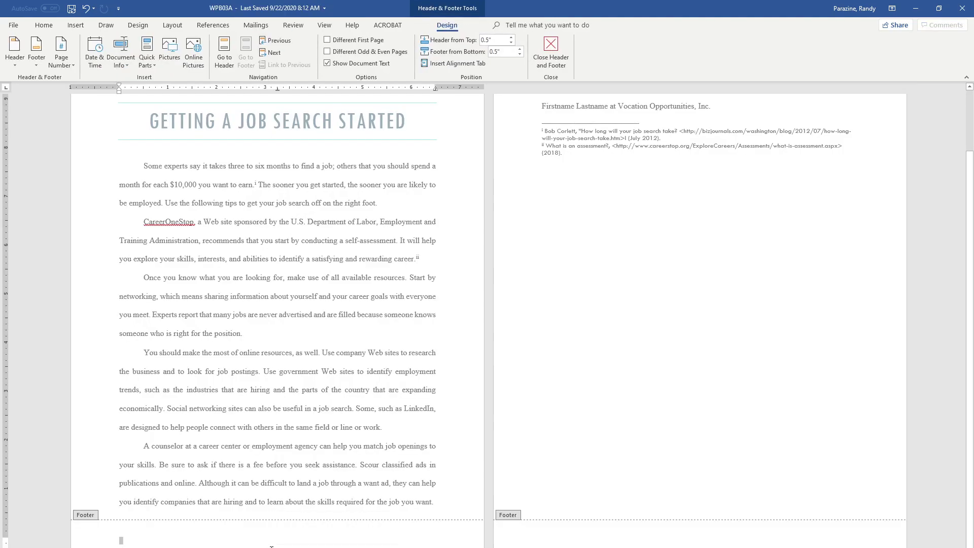
left_click(68, 60)
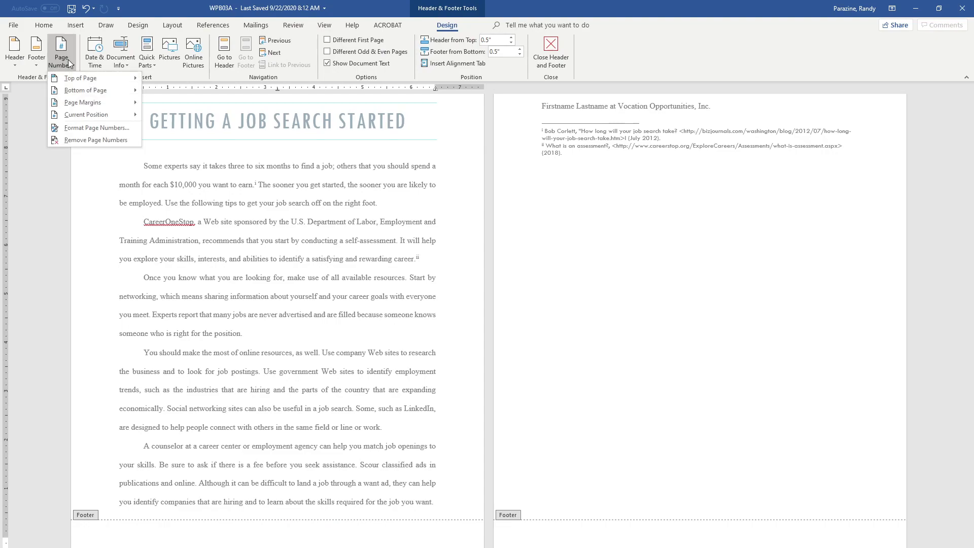
mouse_move(91, 90)
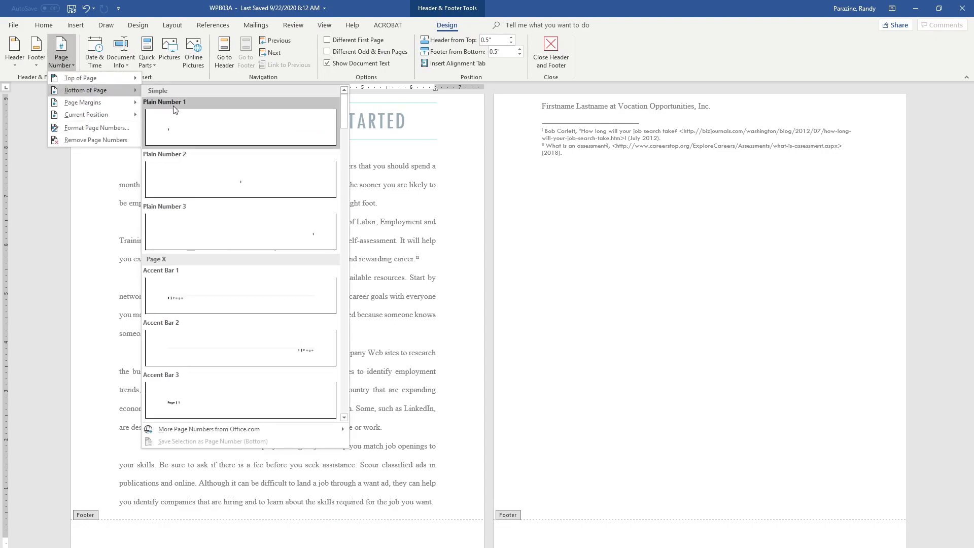
left_click(228, 179)
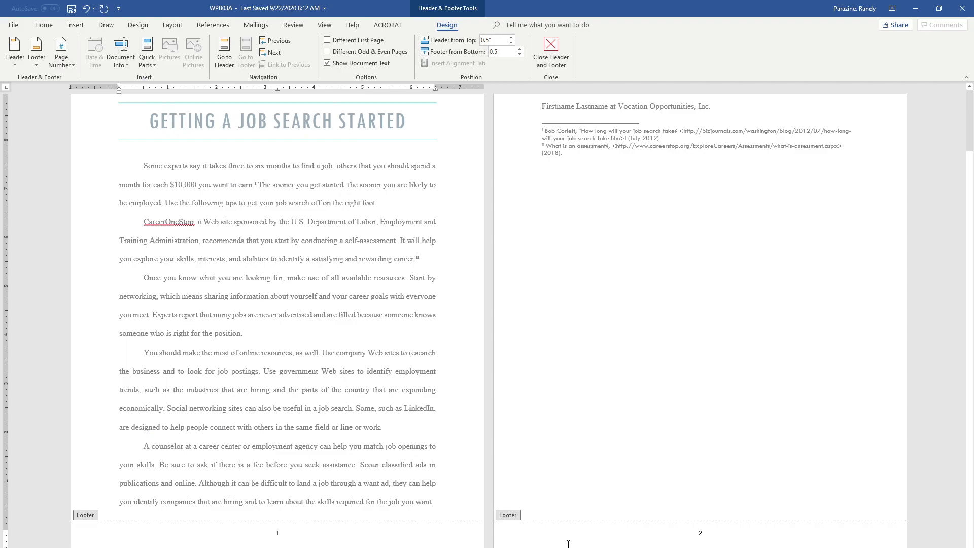
double_click(646, 380)
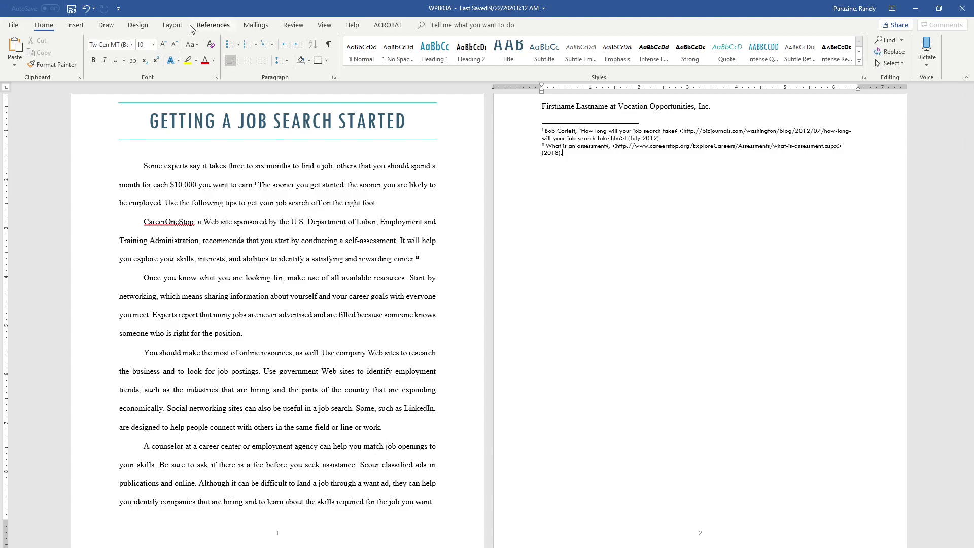
Apply Moderate margins (1" top and bottom, 0.75" left and right) to the report.
left_click(173, 26)
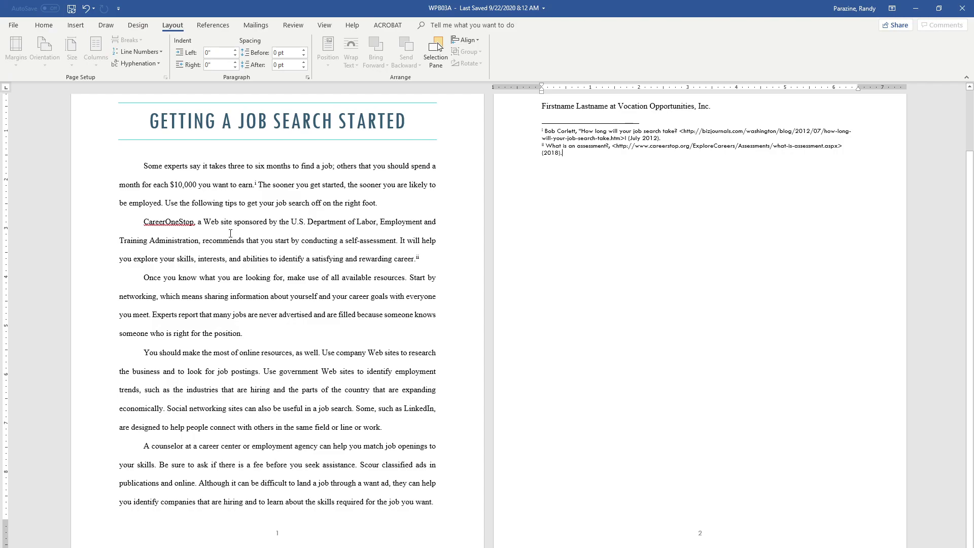
left_click(232, 240)
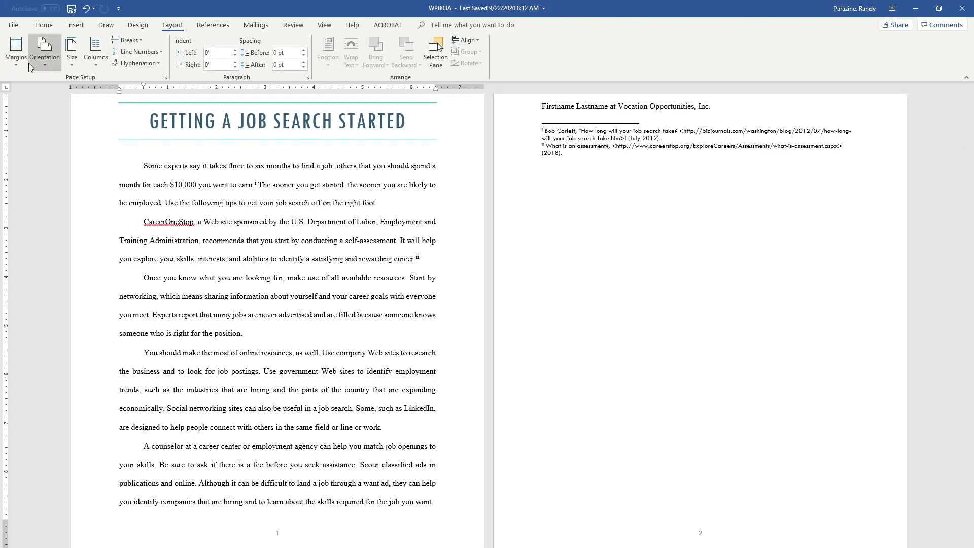
left_click(14, 60)
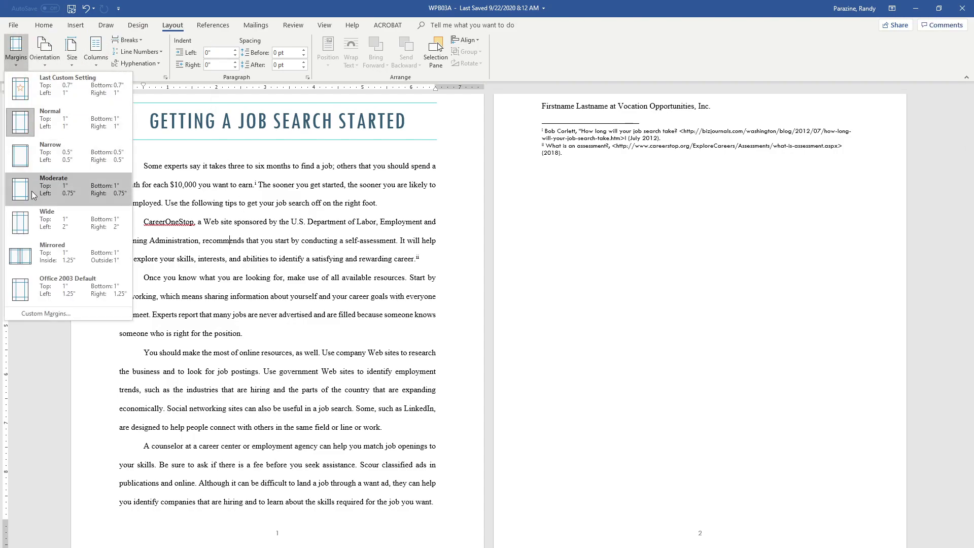
left_click(31, 191)
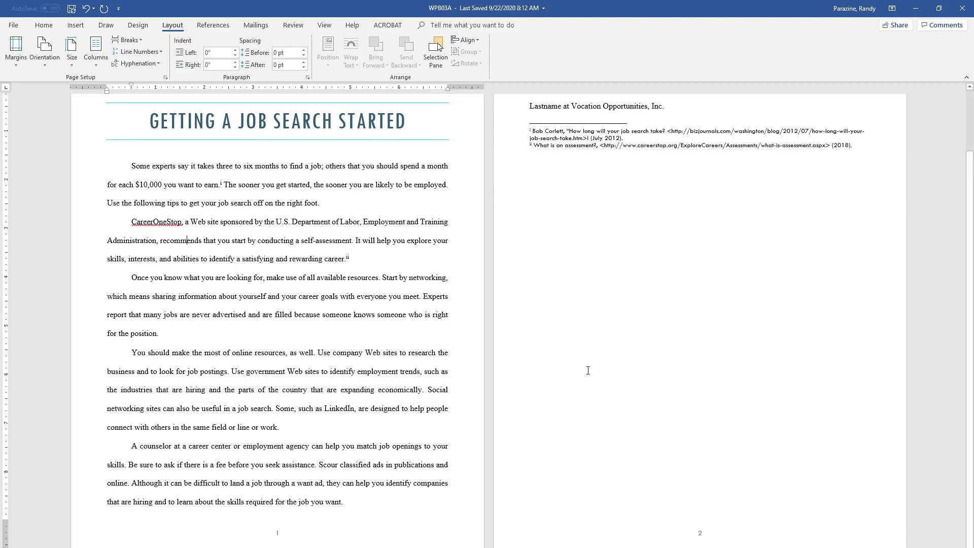
scroll(588, 370, "up", 2)
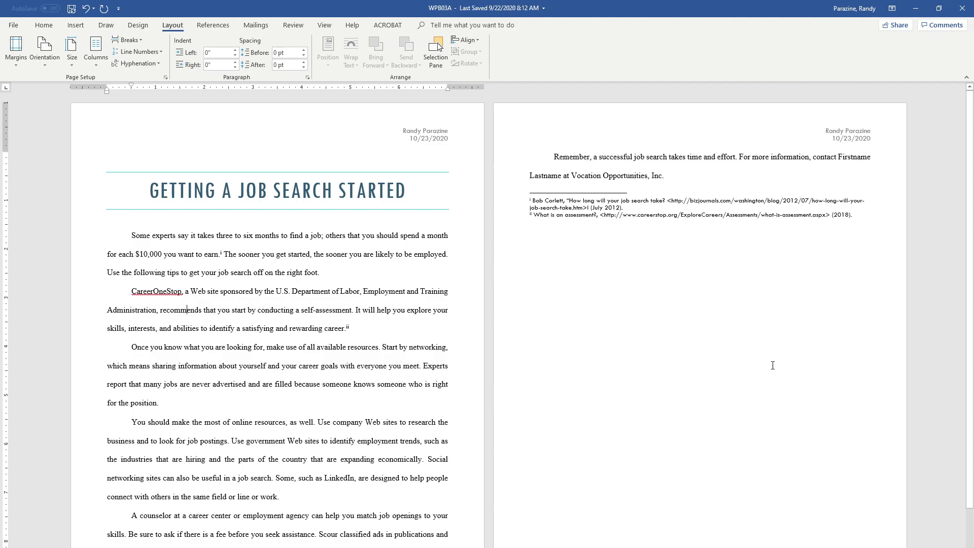
Make the first paragraph's opening S a drop cap in the margin, dropping 2 lines.
left_click(185, 253)
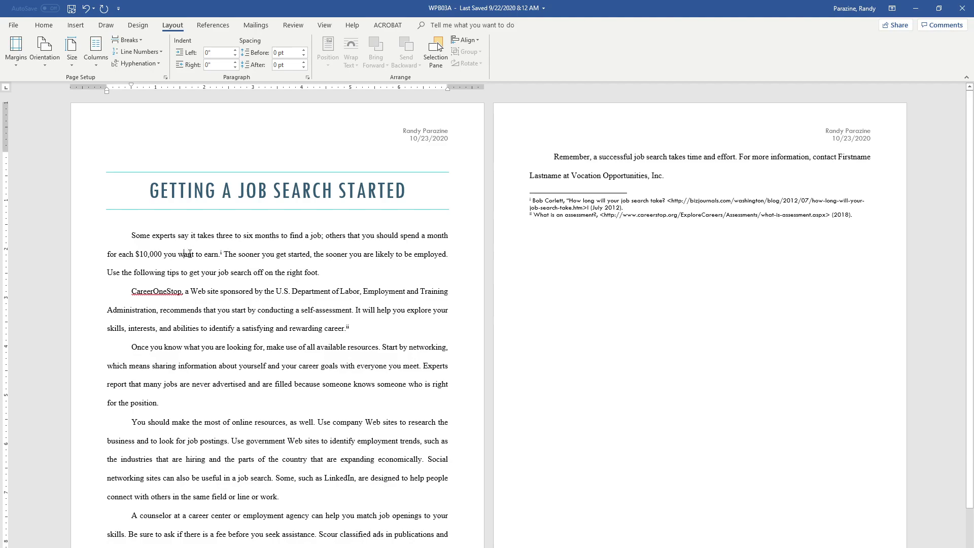
left_click(83, 29)
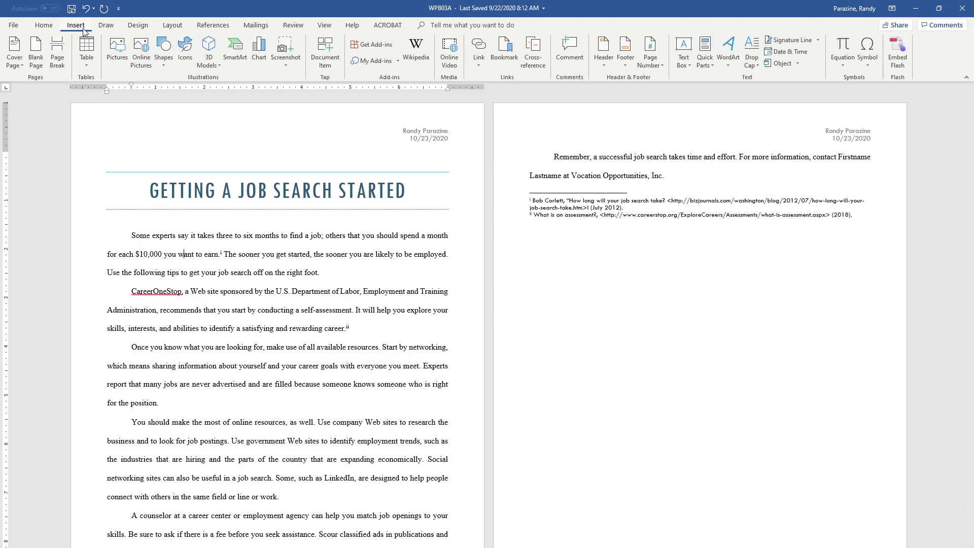
left_click(753, 62)
left_click(784, 146)
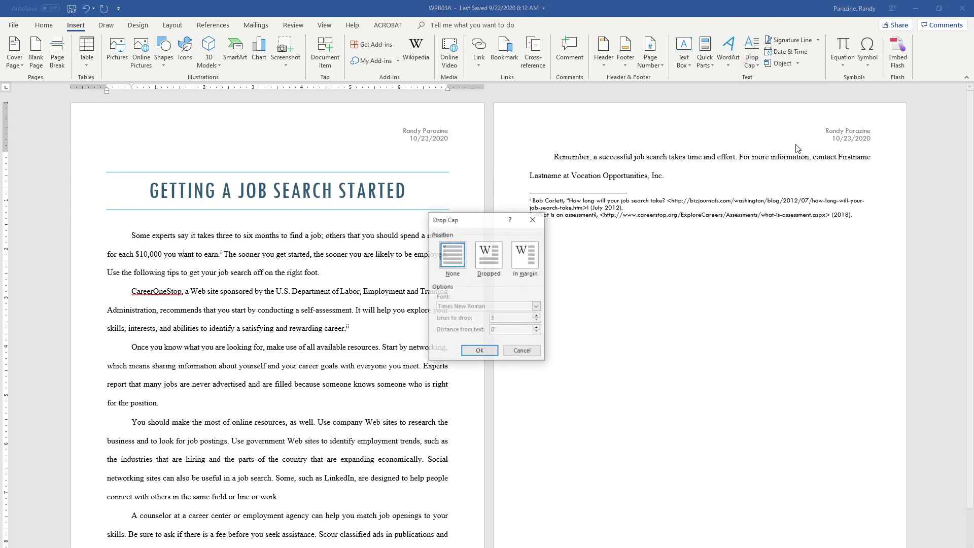
left_click(526, 255)
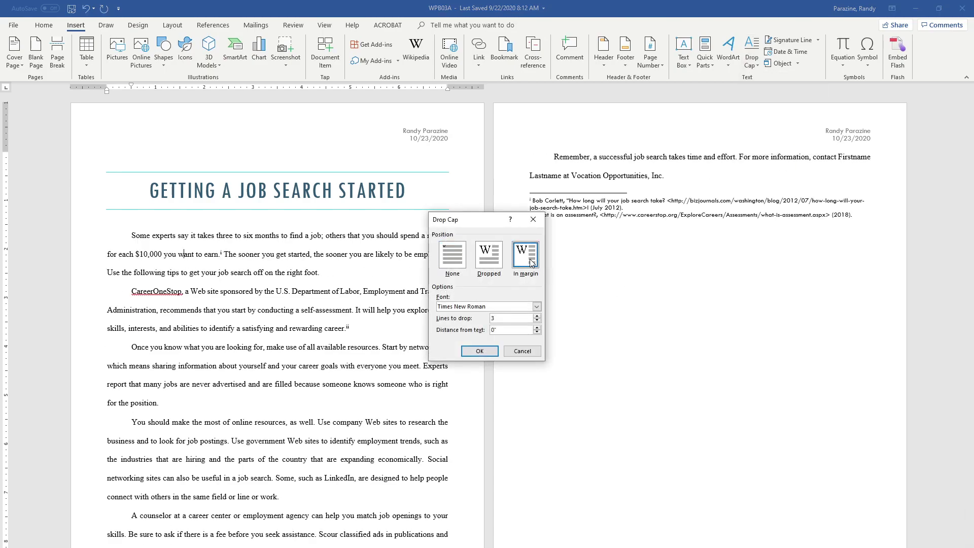
left_click(537, 321)
left_click(480, 352)
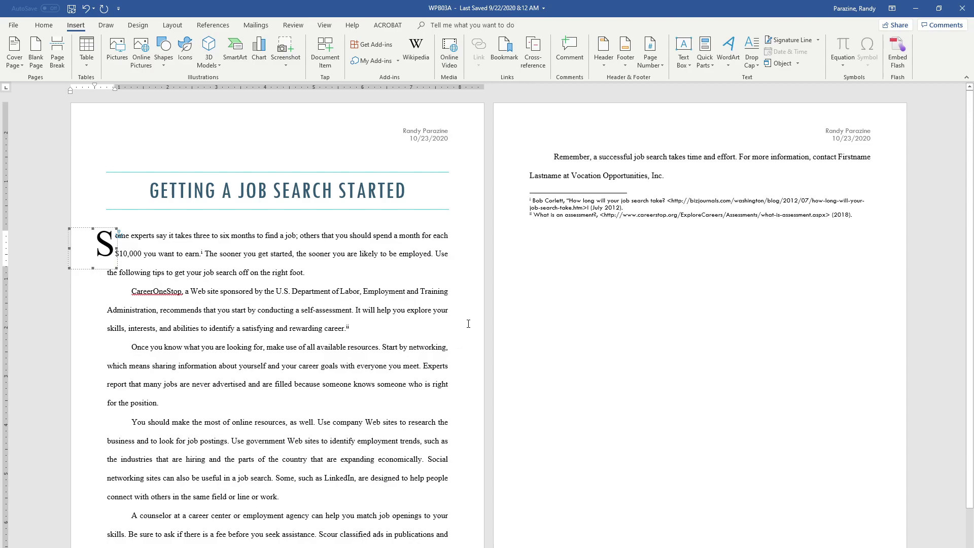
Select the report title and choose a black 2 ¼ pt border in Borders and Shading.
left_click_drag(151, 190, 413, 200)
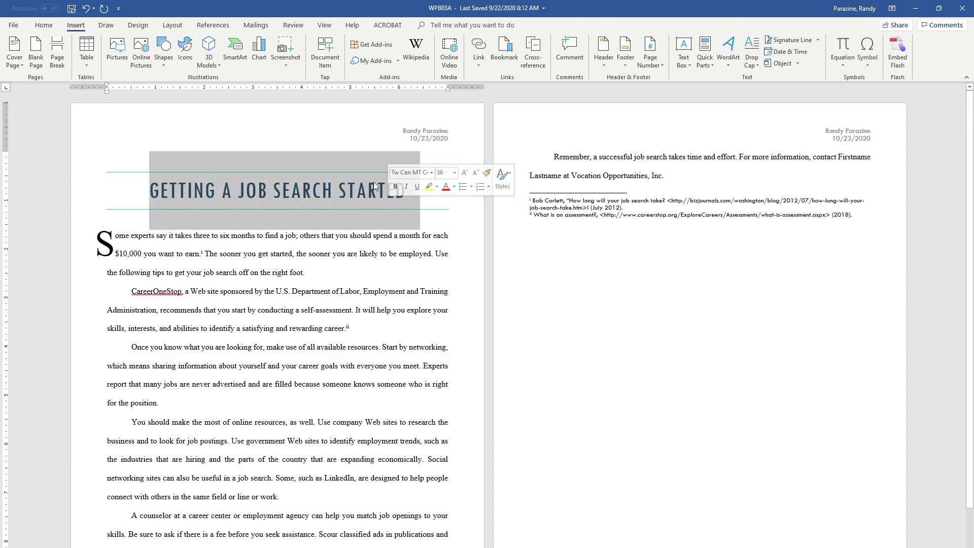
left_click(138, 26)
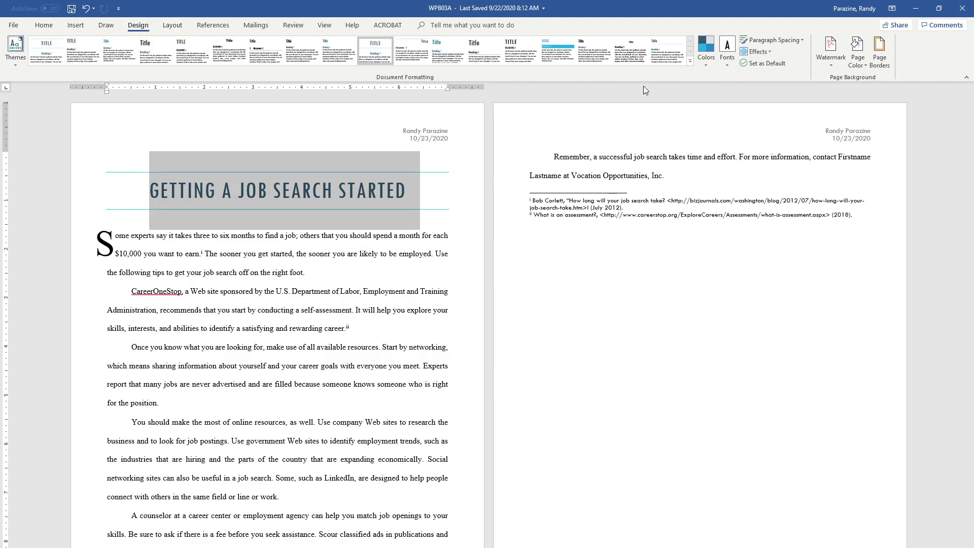
left_click(887, 53)
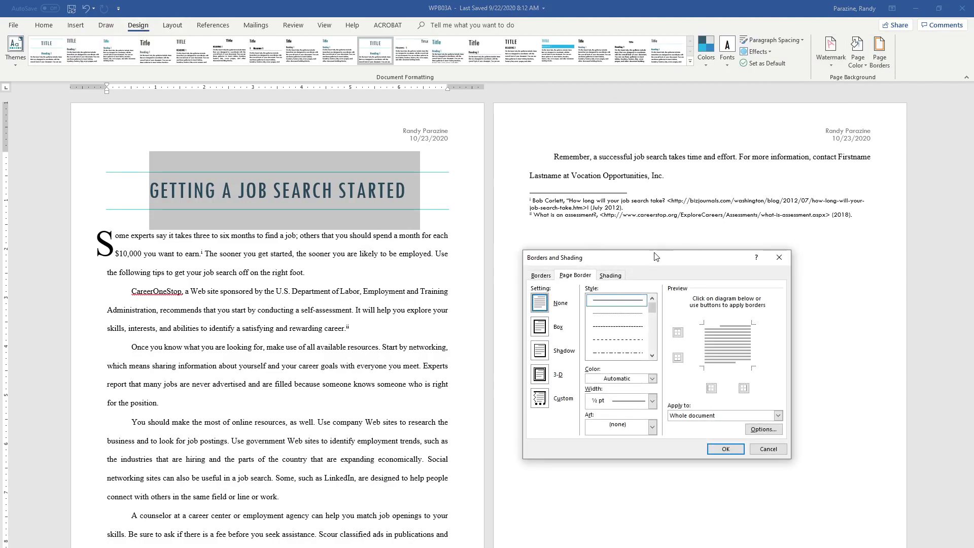
left_click(541, 277)
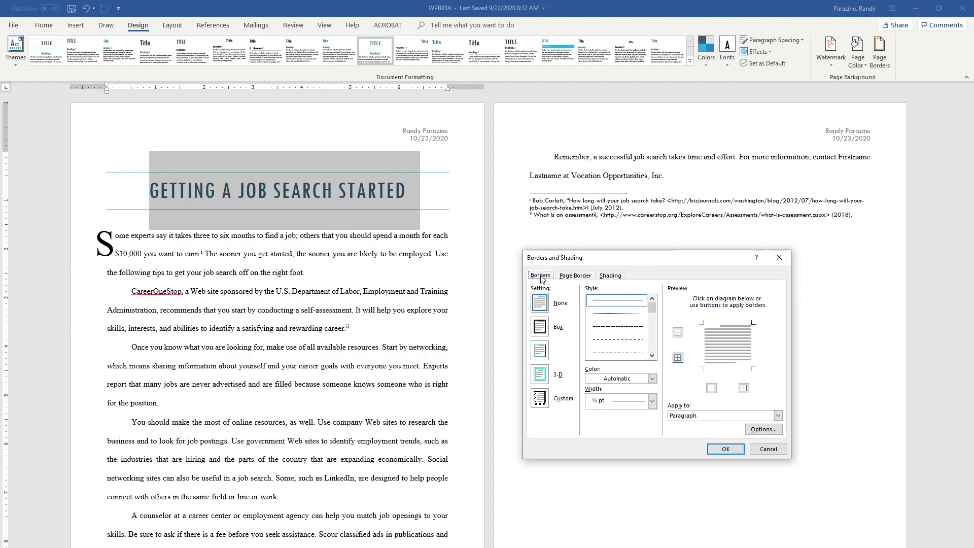
left_click(653, 380)
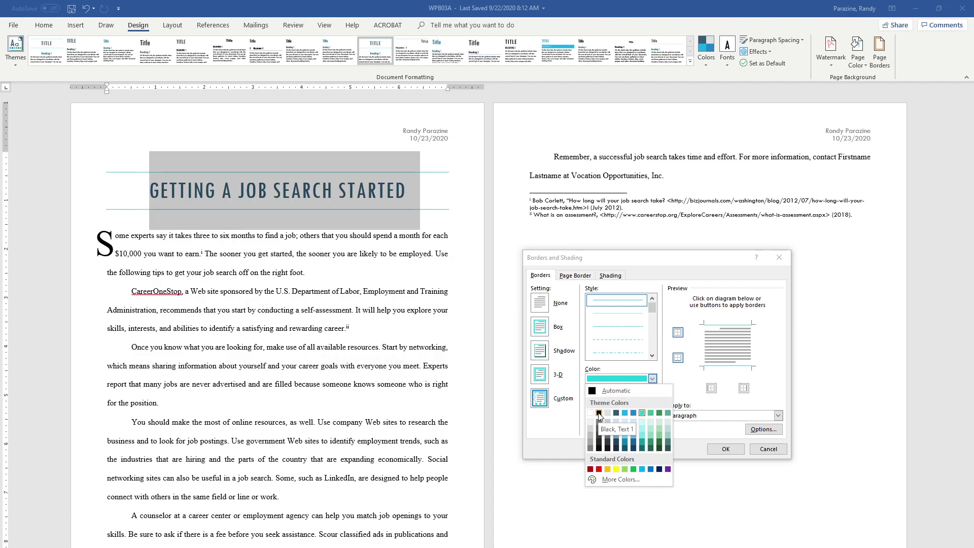
left_click(599, 414)
left_click(652, 401)
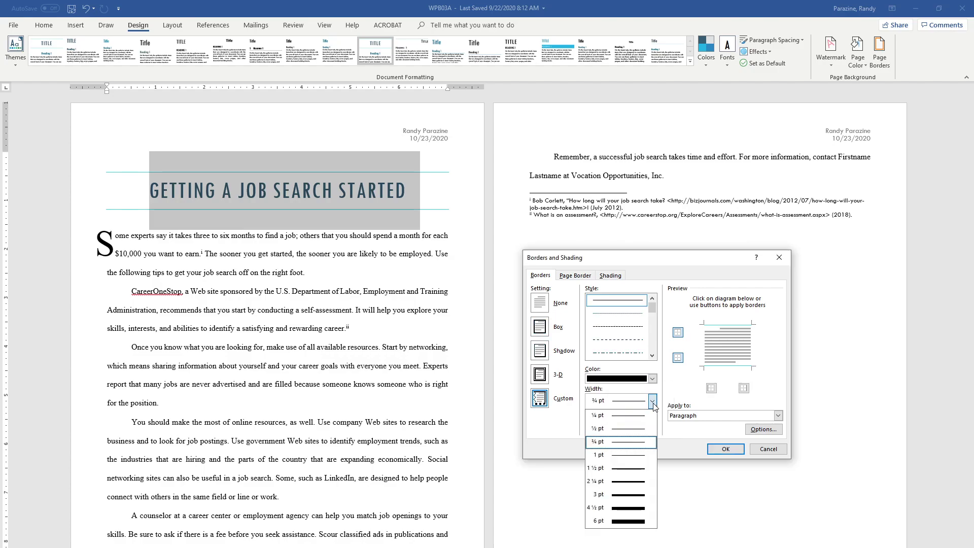
left_click(628, 482)
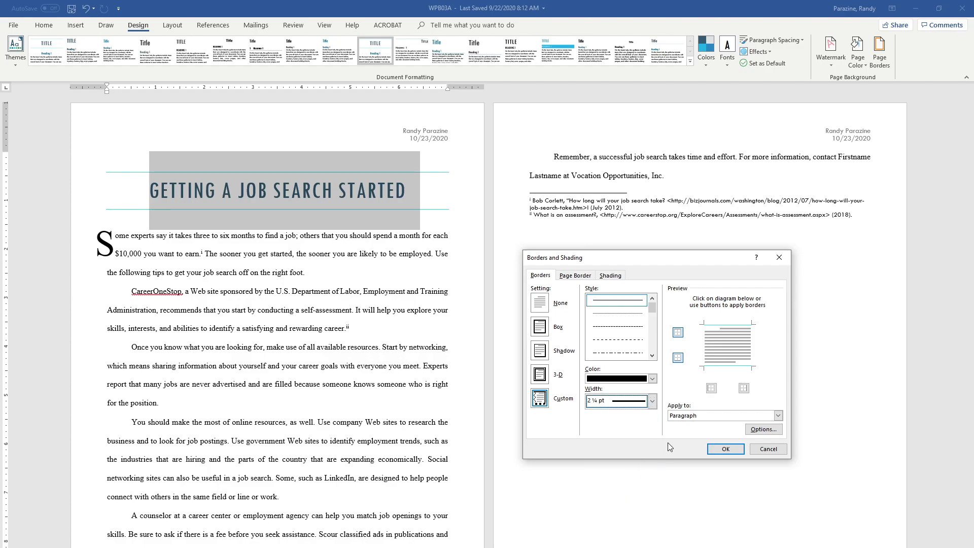
Replace the title's thin top and bottom borders with the thick black 2 ¼ pt ones.
left_click(679, 333)
left_click(679, 334)
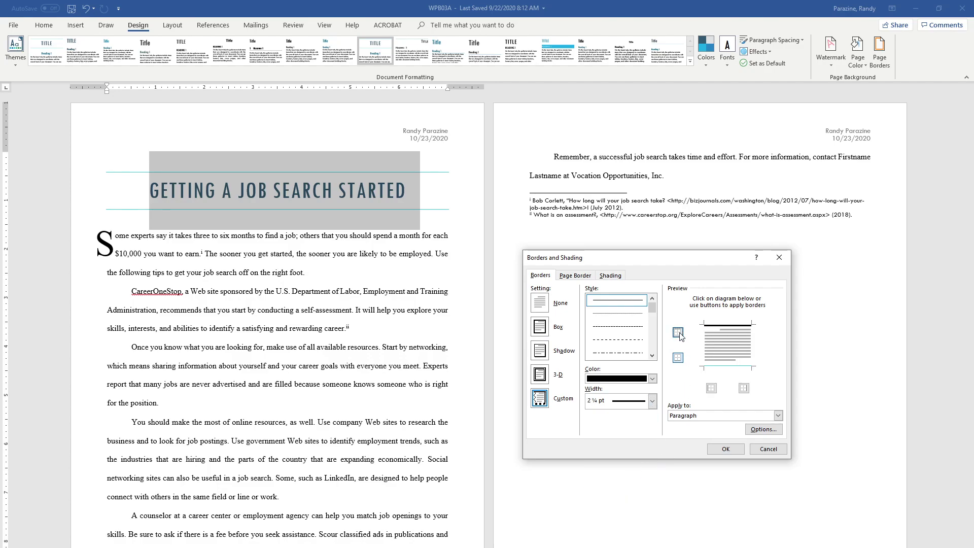
left_click(679, 359)
left_click(678, 358)
Fill the title paragraph with light teal shading and apply the borders and shading.
left_click(610, 278)
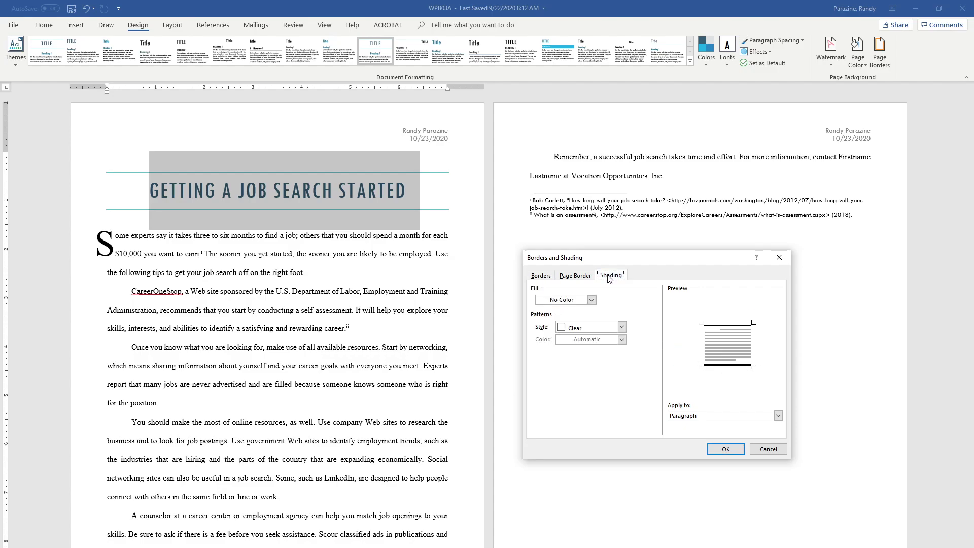
left_click(591, 300)
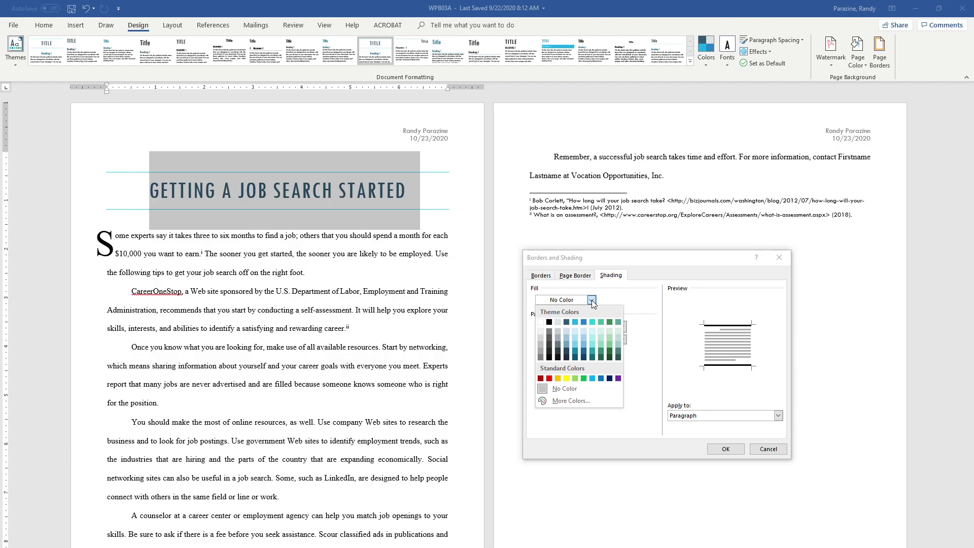
left_click(618, 339)
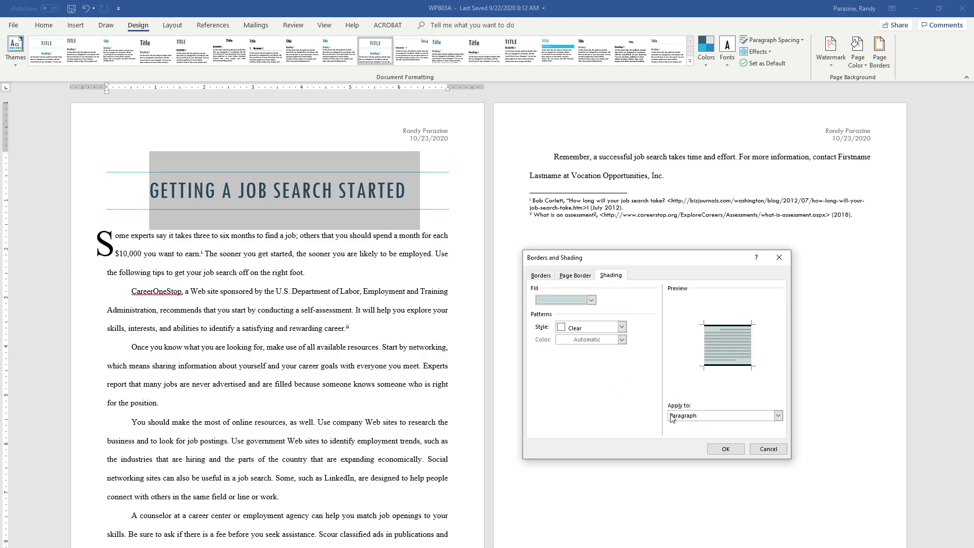
left_click(718, 448)
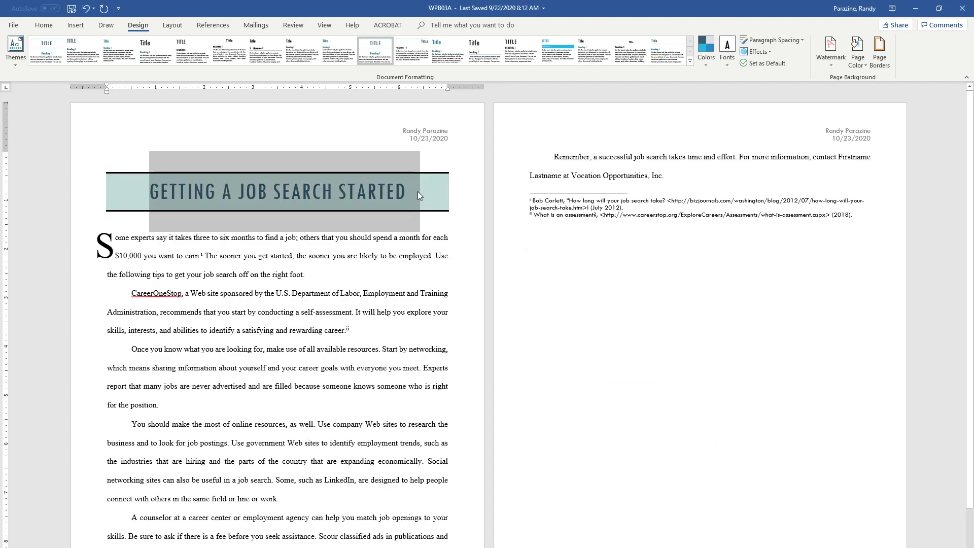
left_click(332, 291)
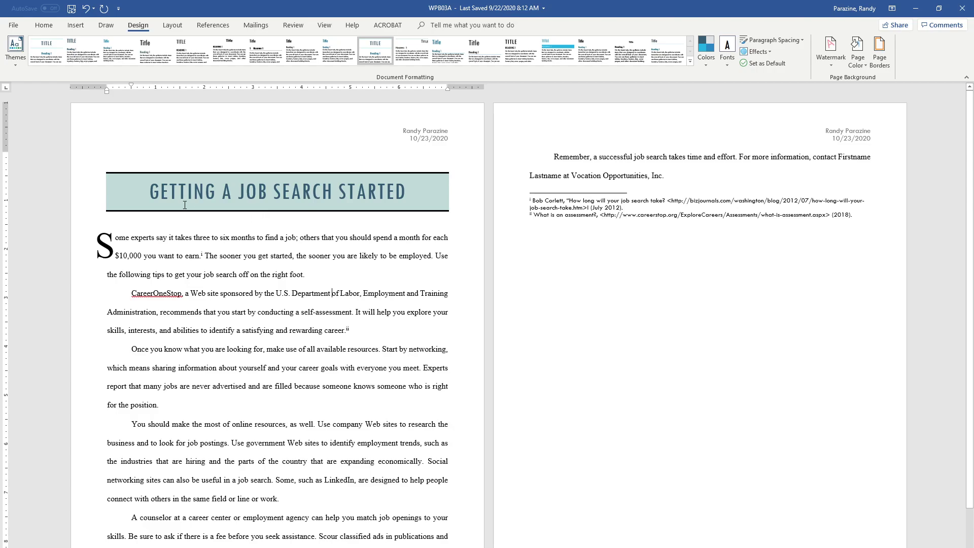
In Advanced Properties, set the document Title to 'Getting a Job Search Started'.
left_click(14, 26)
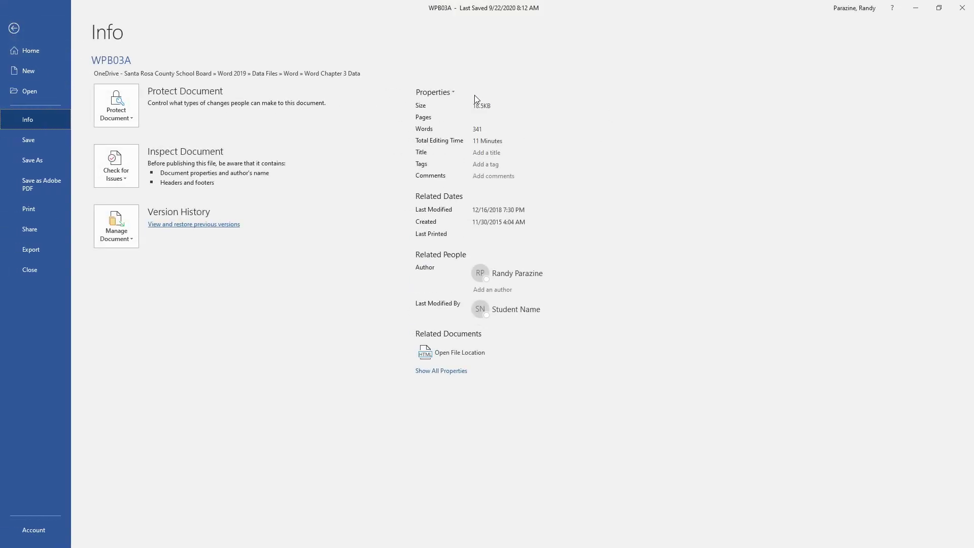
left_click(453, 93)
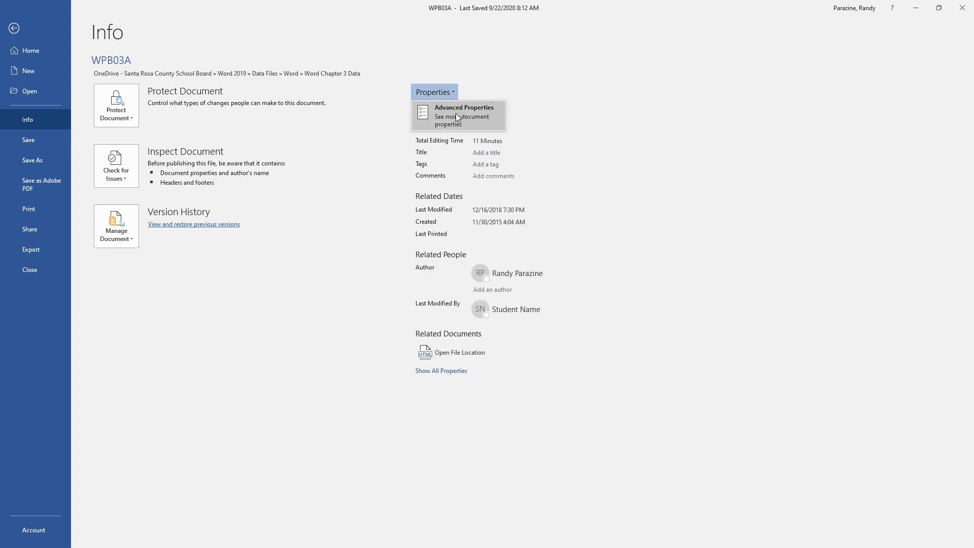
left_click(455, 114)
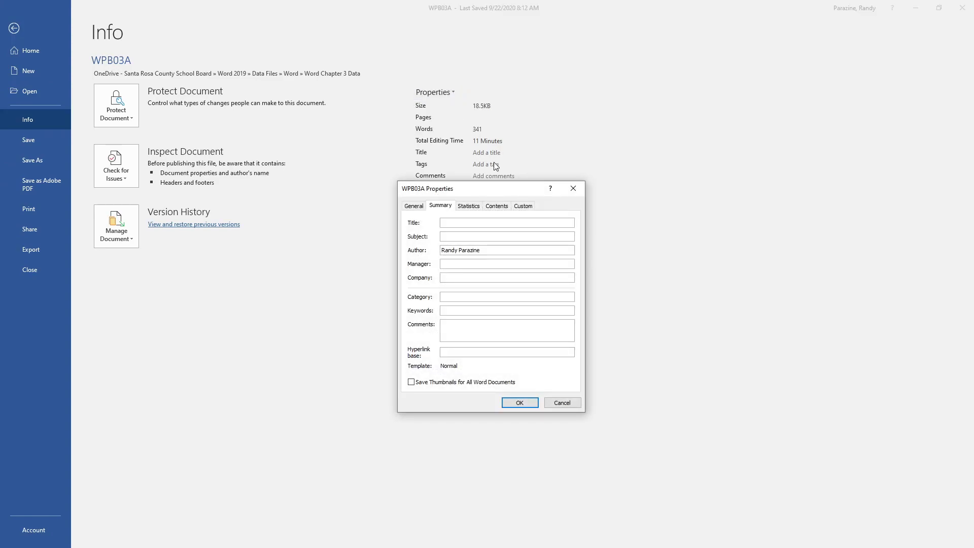
left_click_drag(430, 188, 654, 155)
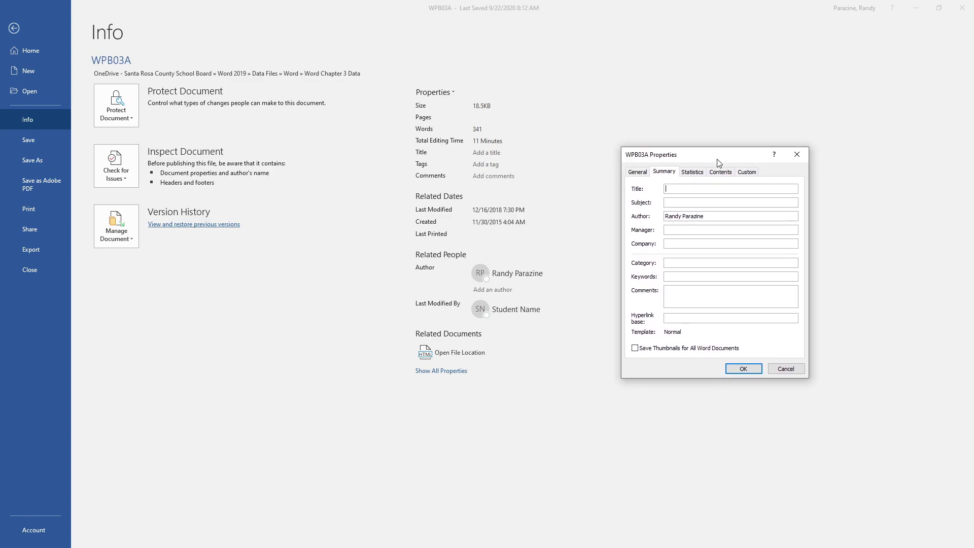
left_click(688, 190)
type("Getting a Job Seac")
key("BackSpace")
key("BackSpace")
type("rch Started")
Set Subject 'Job search strategies', Category 'job', and job-search, networking, online-resources keywords, then save.
left_click(699, 203)
type("Job search strategies")
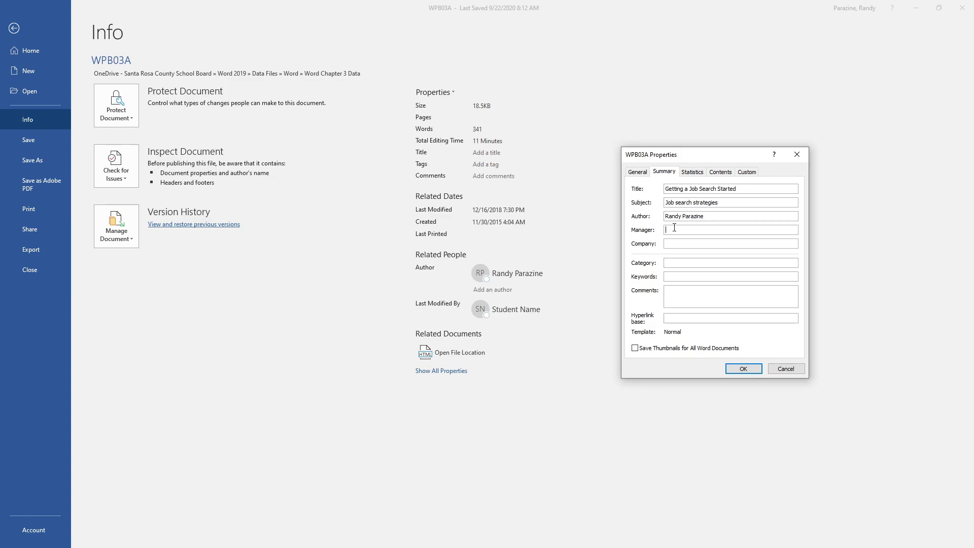
left_click(677, 264)
type("job")
left_click(677, 278)
type("job search, caree")
type("networking, online resources")
left_click(741, 368)
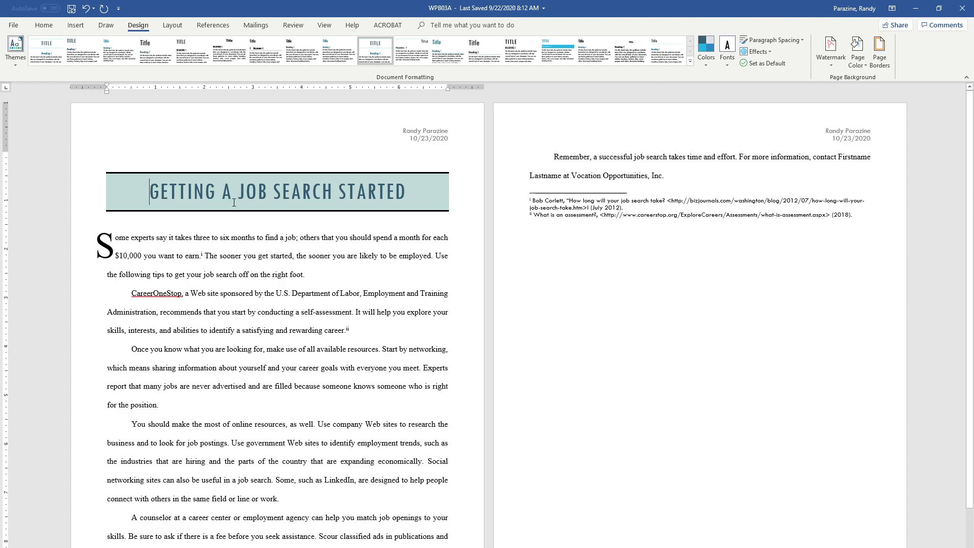
Run Spelling & Grammar, change CareerOneStop to CareerOne Stop, and dismiss the completion message.
left_click(293, 24)
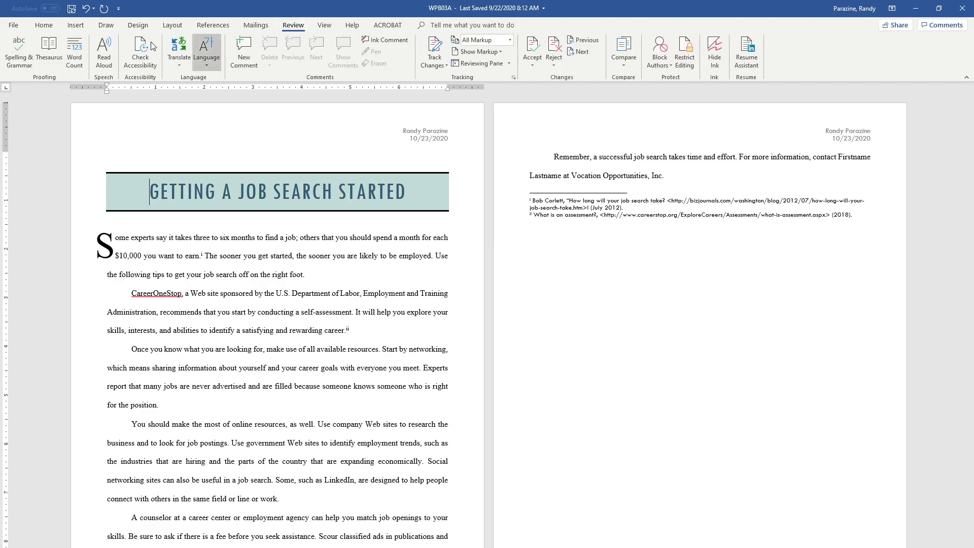
left_click(24, 48)
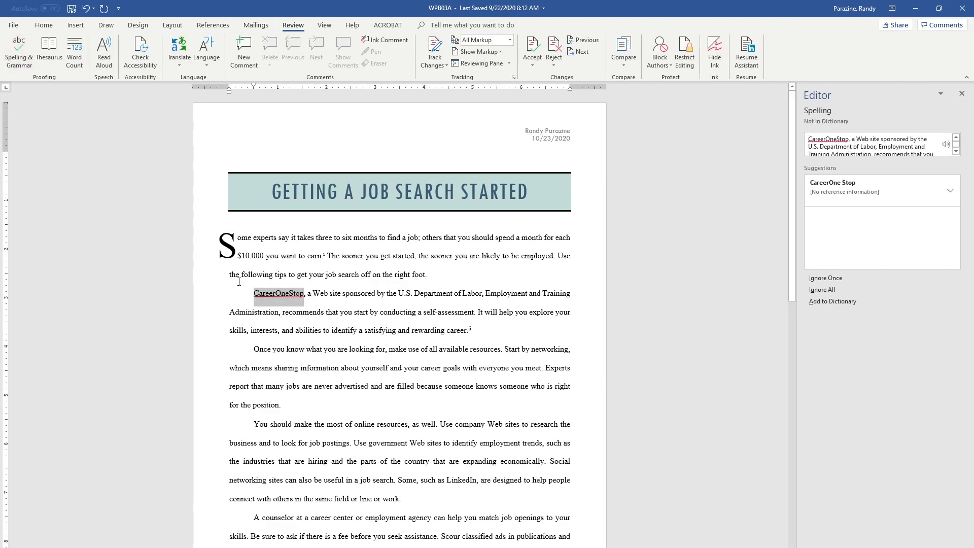
left_click(847, 193)
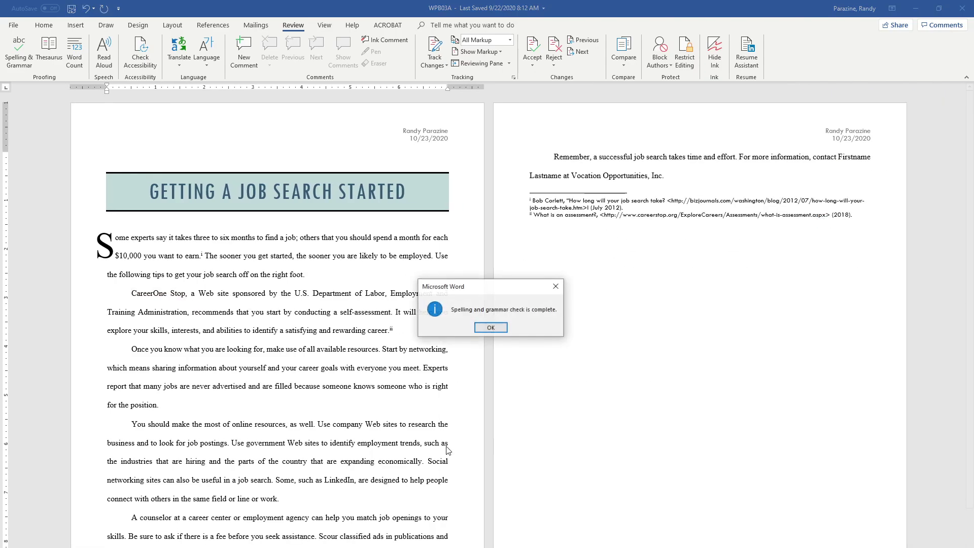
left_click(491, 327)
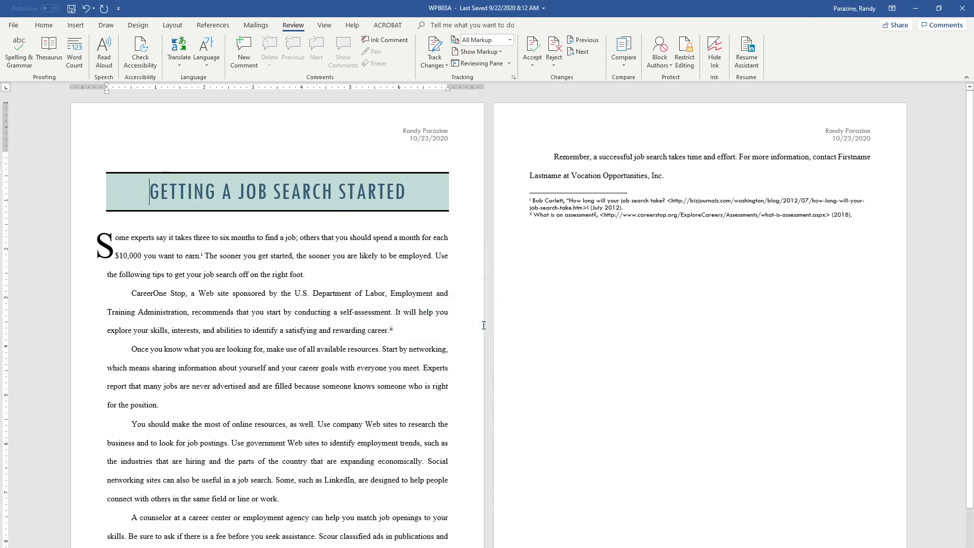